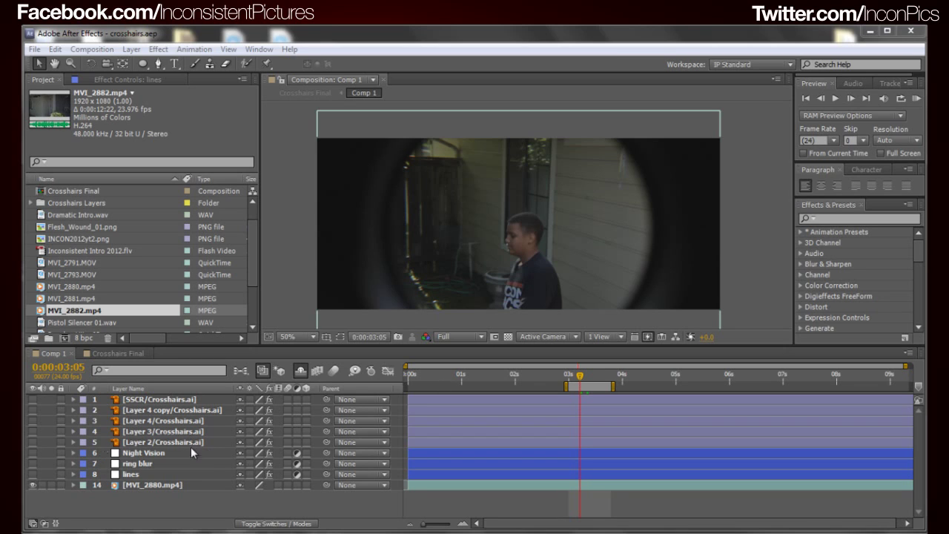
Step: Show the Layer 4 copy/Crosshairs.ai layer and scrub the footage forward to 0:00:04:10
left_click(31, 410)
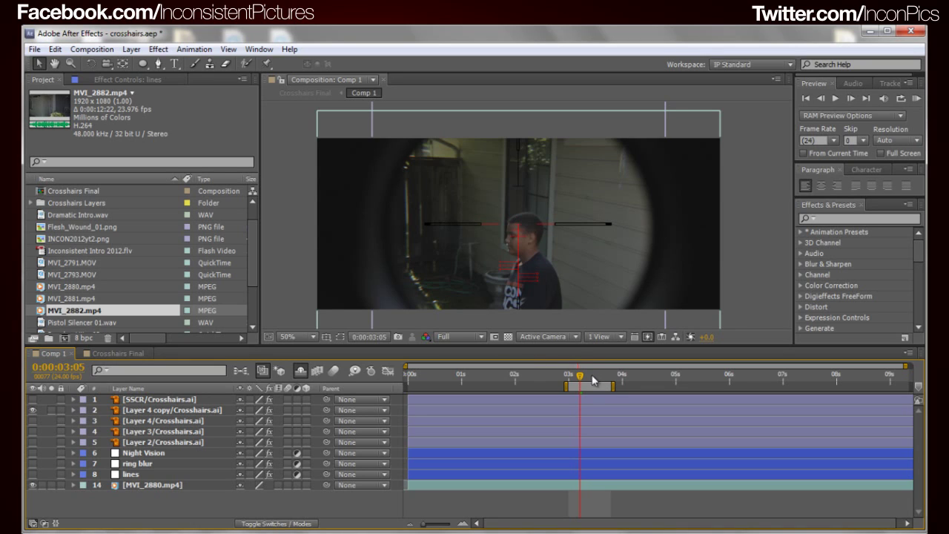
left_click_drag(593, 378, 578, 381)
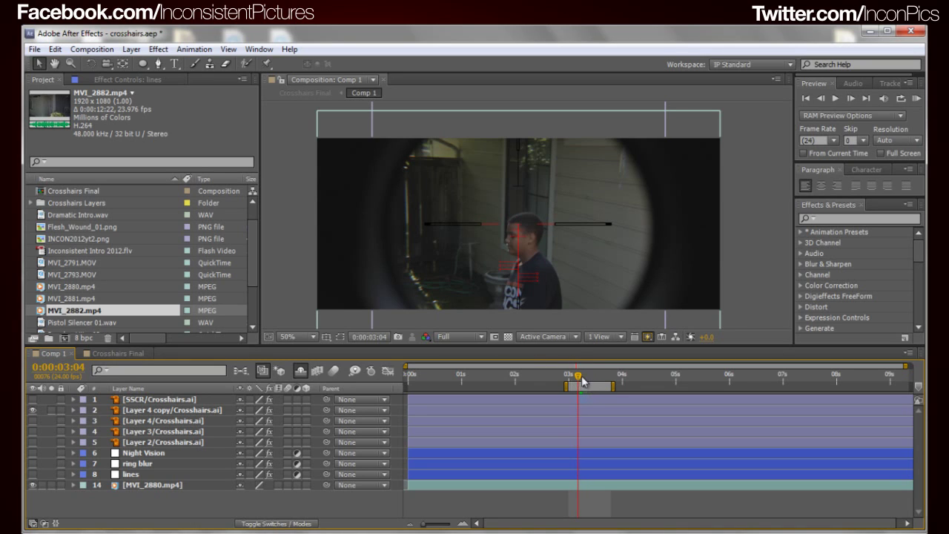
left_click_drag(577, 381, 645, 383)
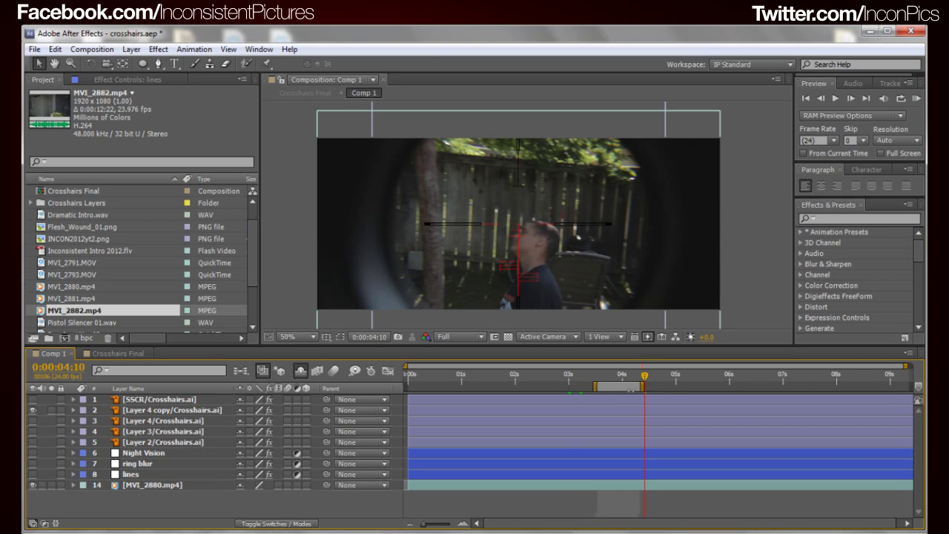
Step: Set the work area from about 3.5 s to 4.9 s and scrub within it to 0:00:03:20
left_click_drag(610, 386, 596, 386)
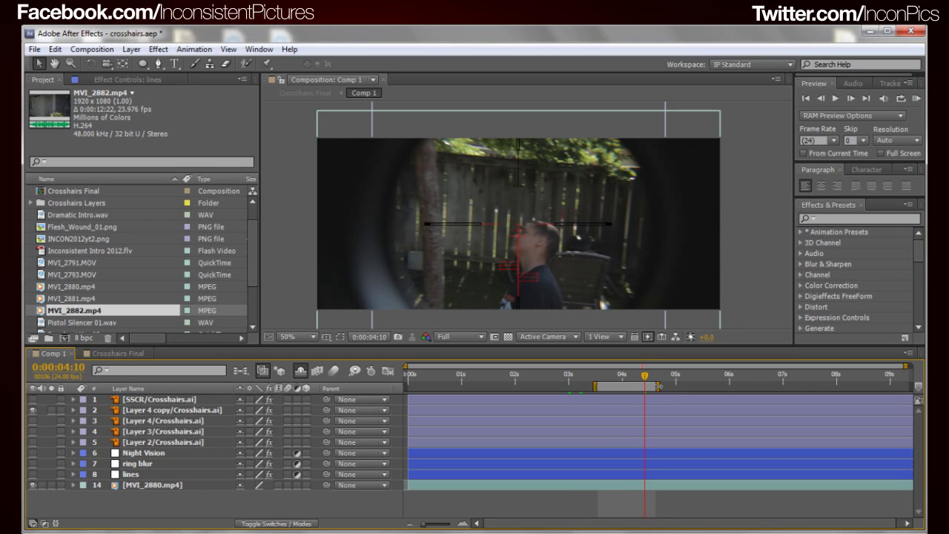
left_click_drag(658, 386, 672, 386)
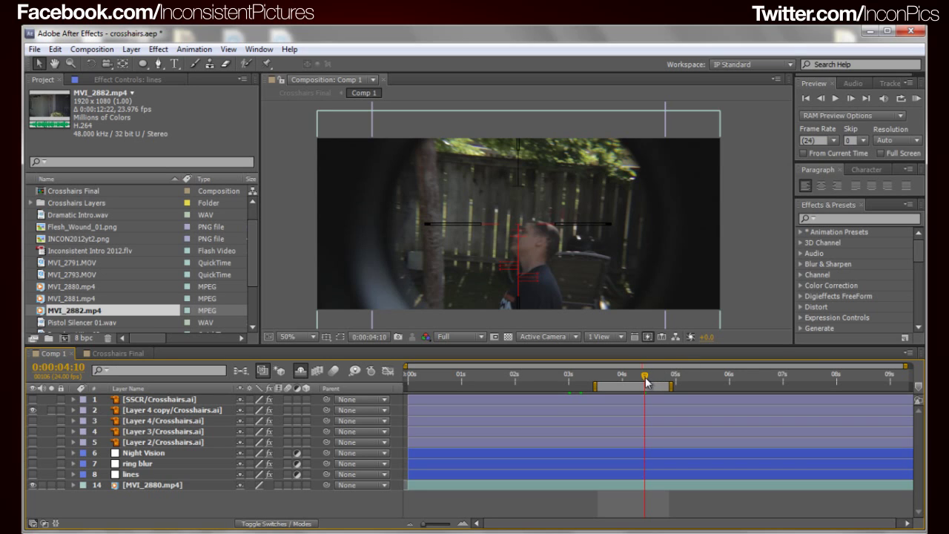
left_click_drag(645, 383, 610, 428)
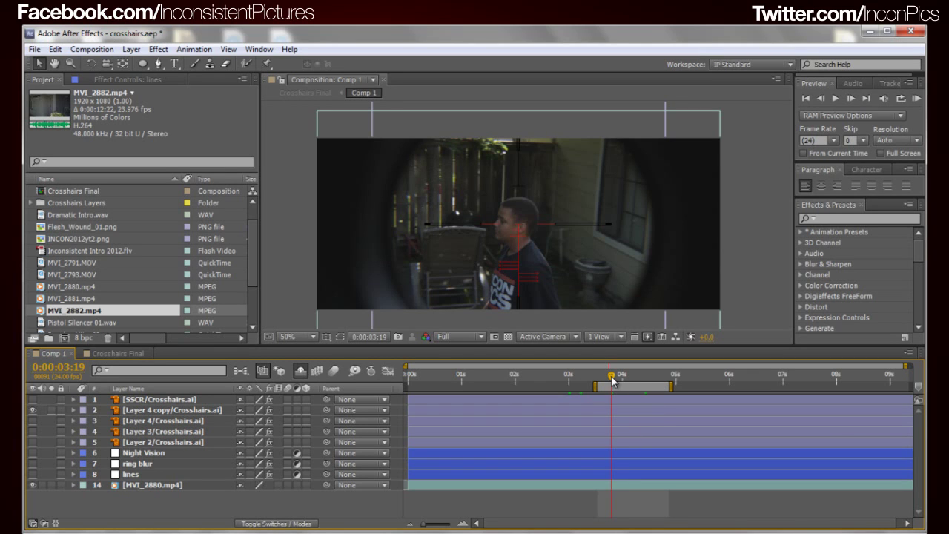
left_click_drag(611, 381, 634, 378)
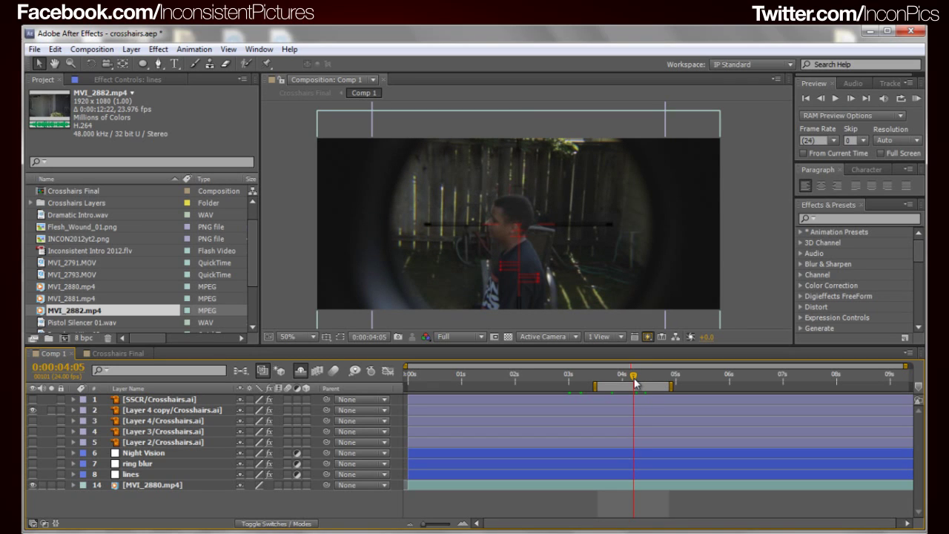
left_click_drag(633, 381, 613, 383)
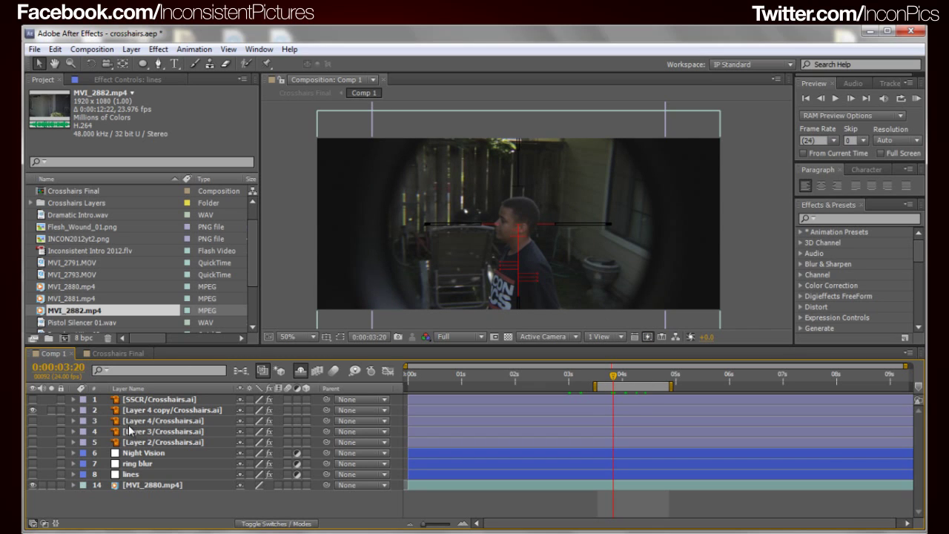
Step: Examine the nested Comp 1 layer and its effects in the Crosshairs Final composition, moving the playhead to 0:00:03:22
left_click(118, 353)
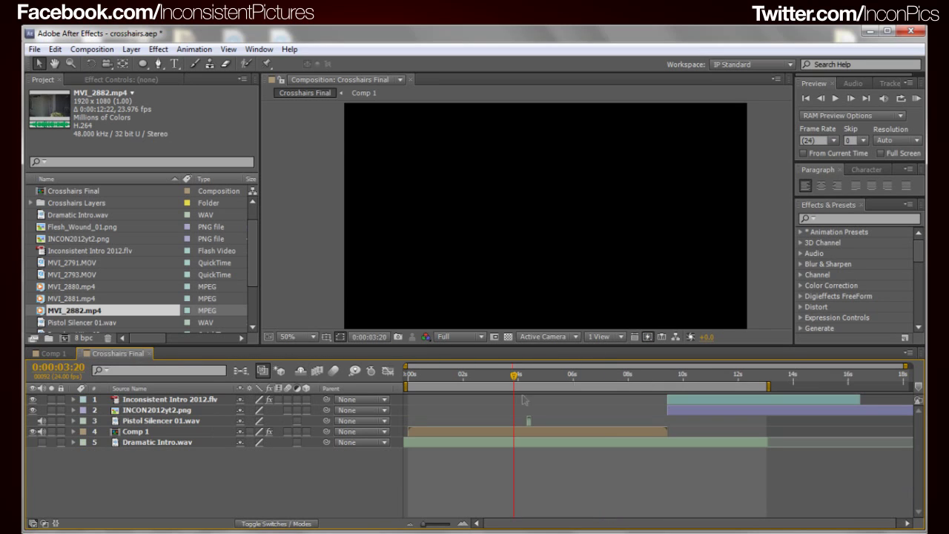
left_click(52, 354)
left_click(109, 355)
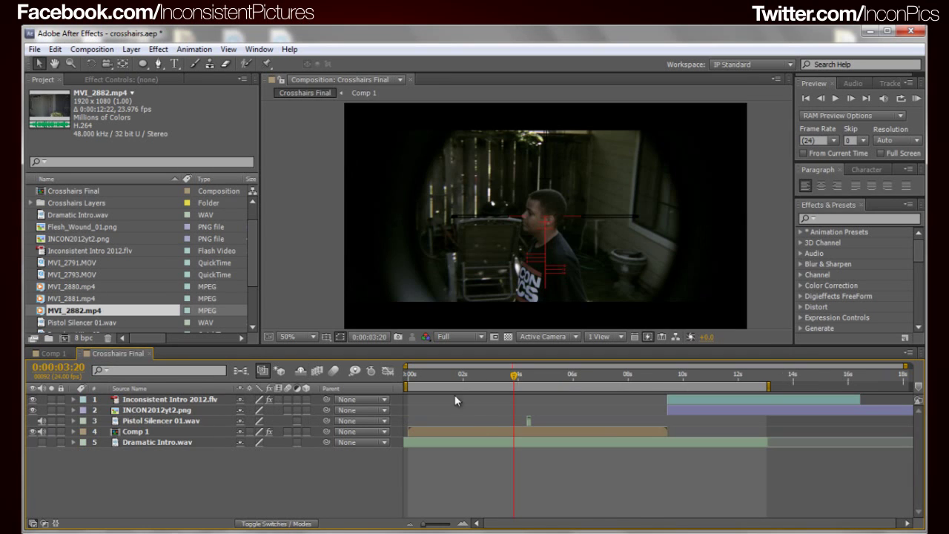
left_click(501, 431)
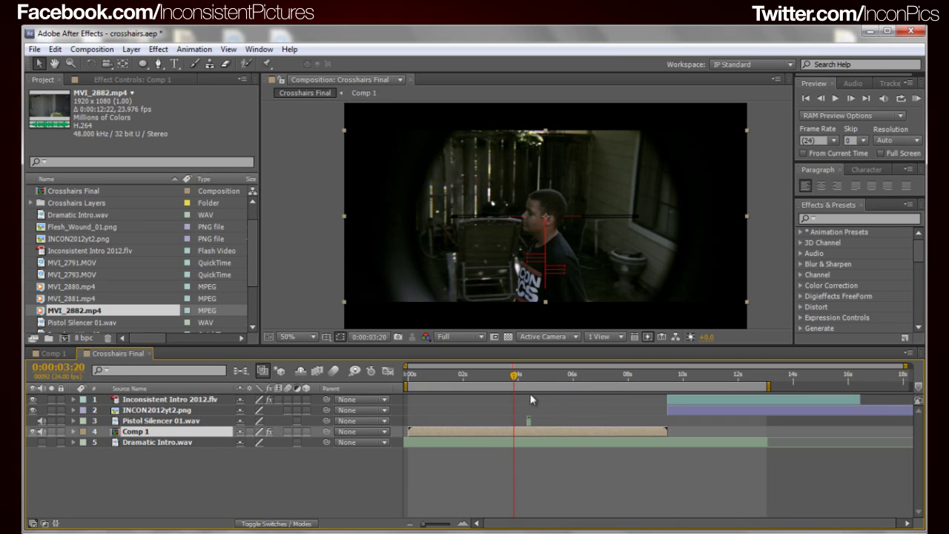
key("Home")
key("space")
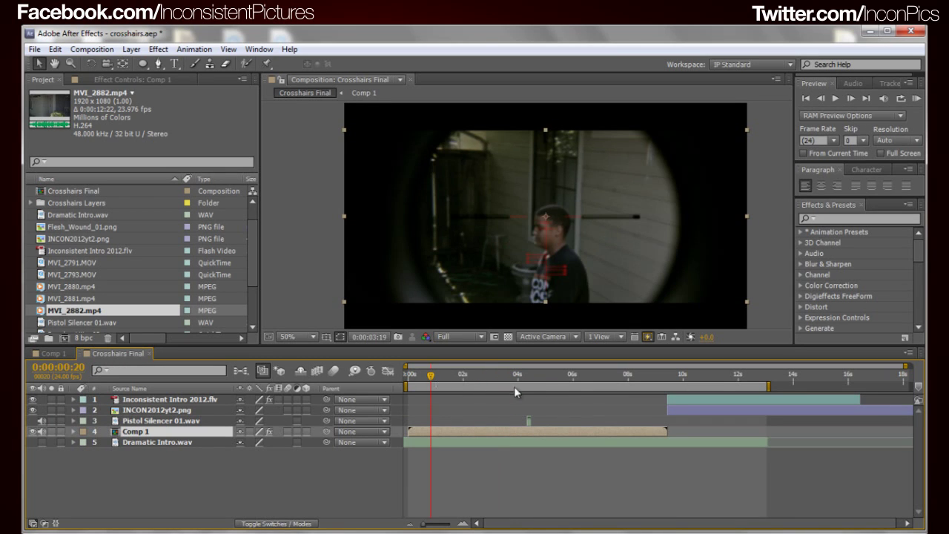
left_click(156, 79)
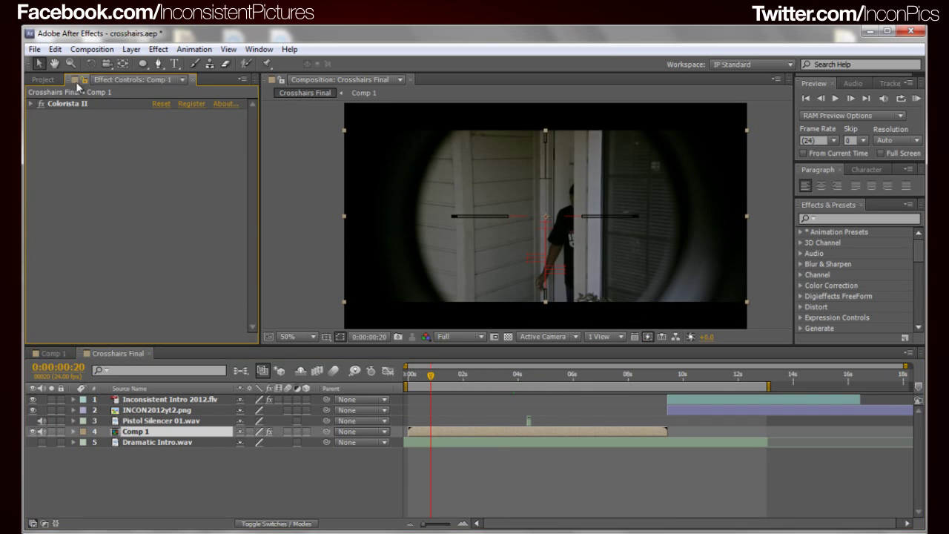
left_click(44, 79)
left_click_drag(431, 376, 512, 457)
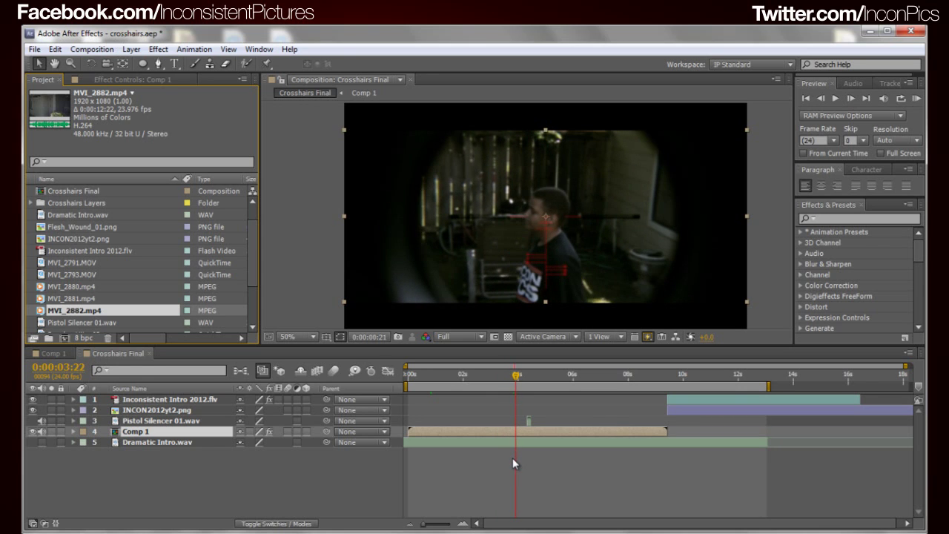
Step: Return to Comp 1, make the Night Vision layer visible and display its effect settings
left_click(54, 354)
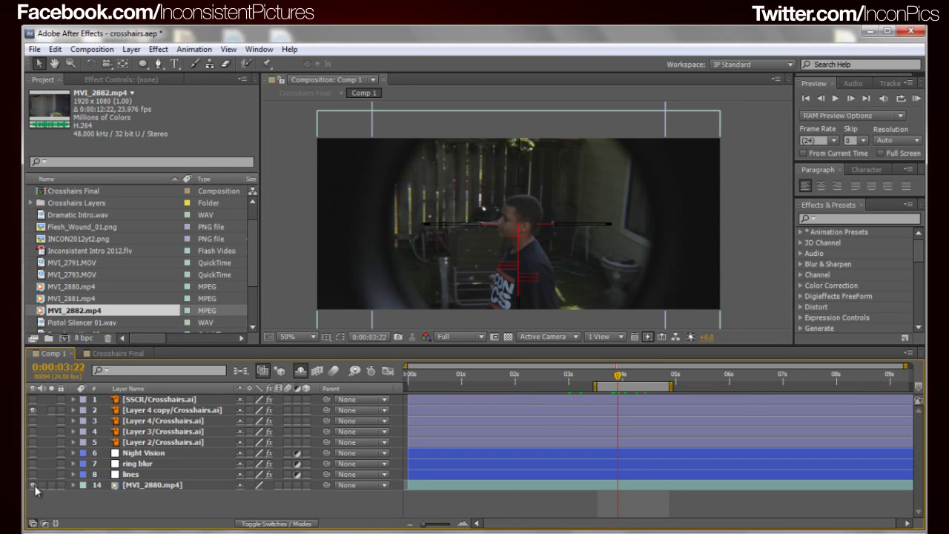
left_click(32, 484)
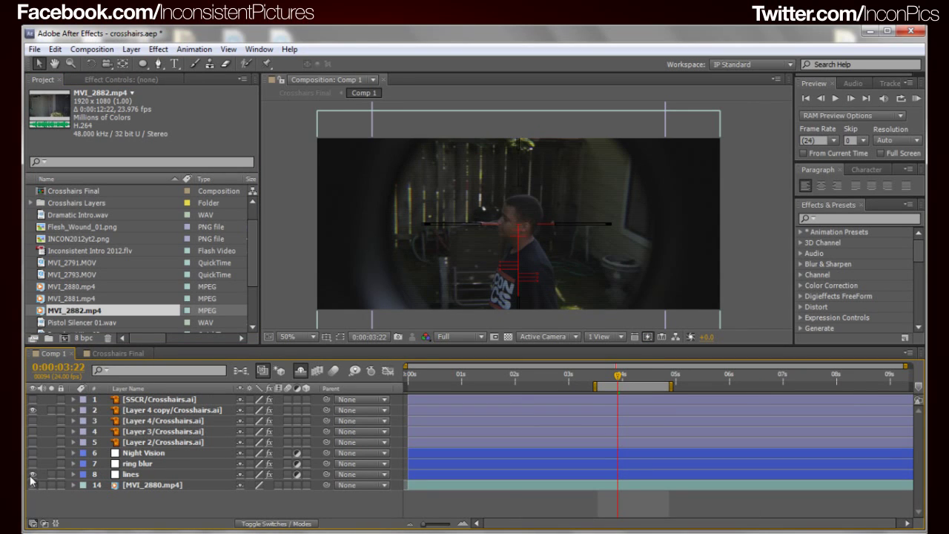
left_click(130, 454)
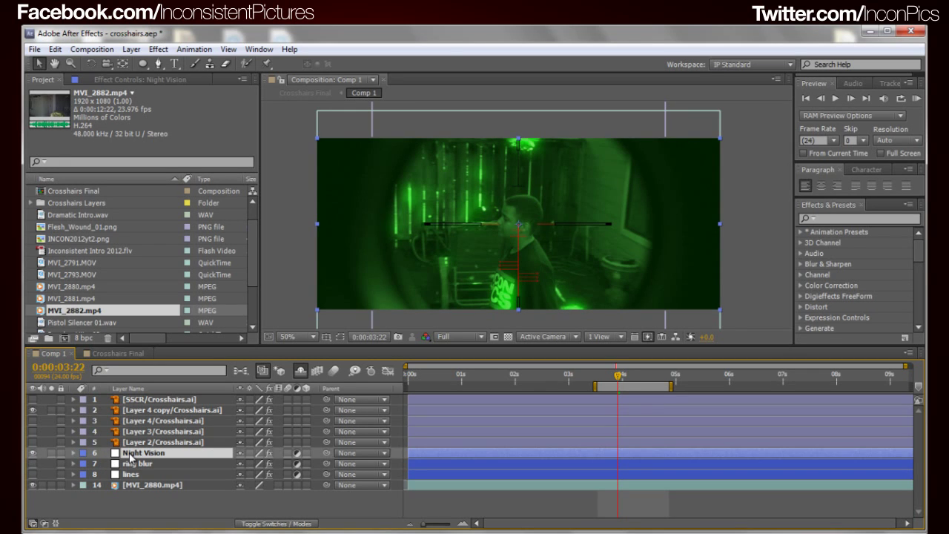
left_click(111, 80)
left_click(132, 49)
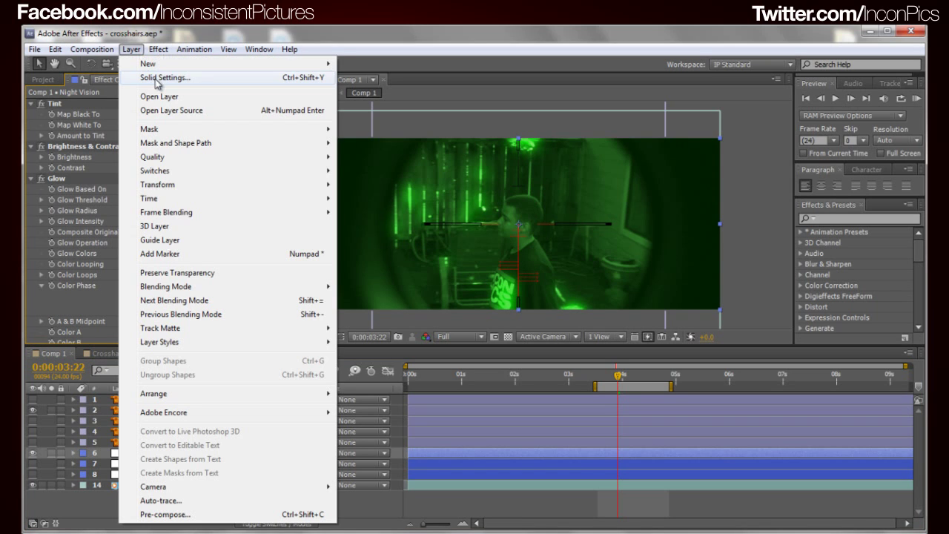
mouse_move(169, 65)
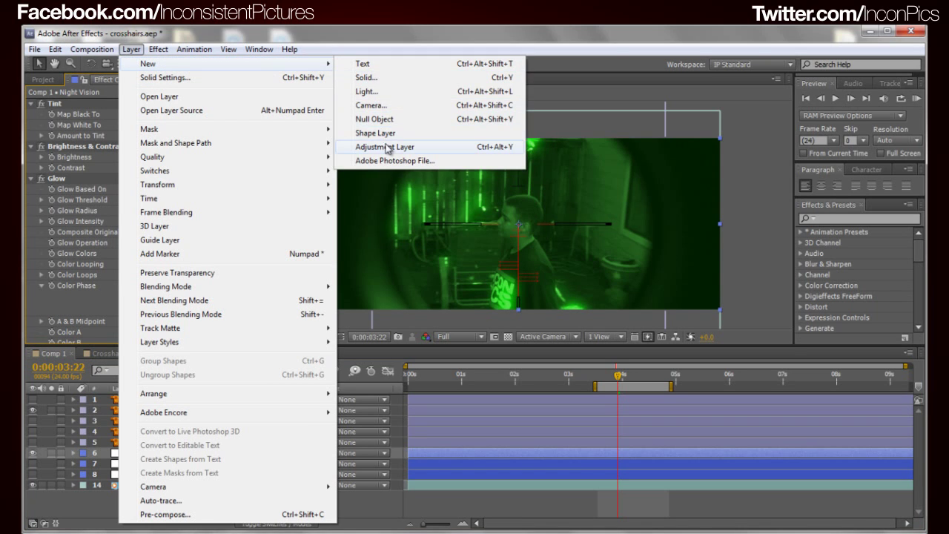
left_click(259, 49)
left_click(641, 67)
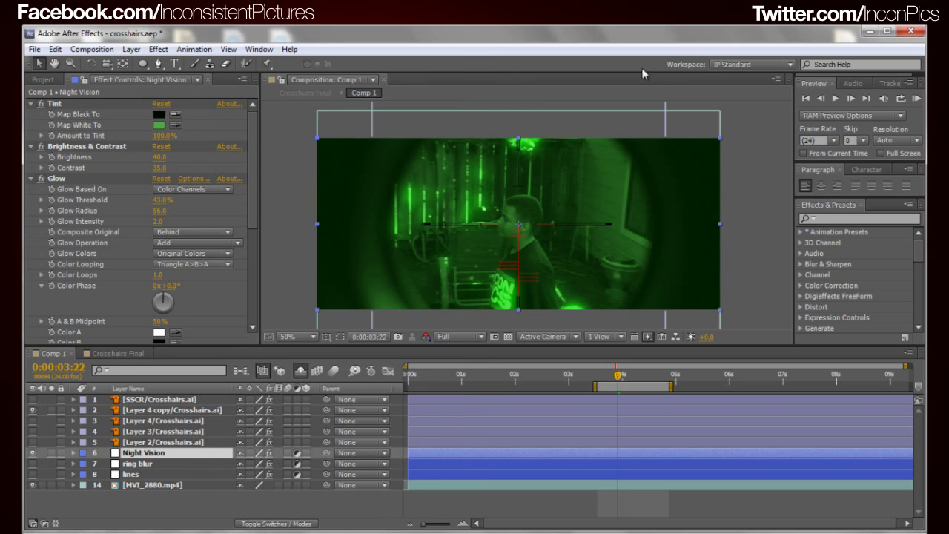
Step: Try raising the green value of the Tint effect's Map Black To color to 11
key("period")
left_click(74, 108)
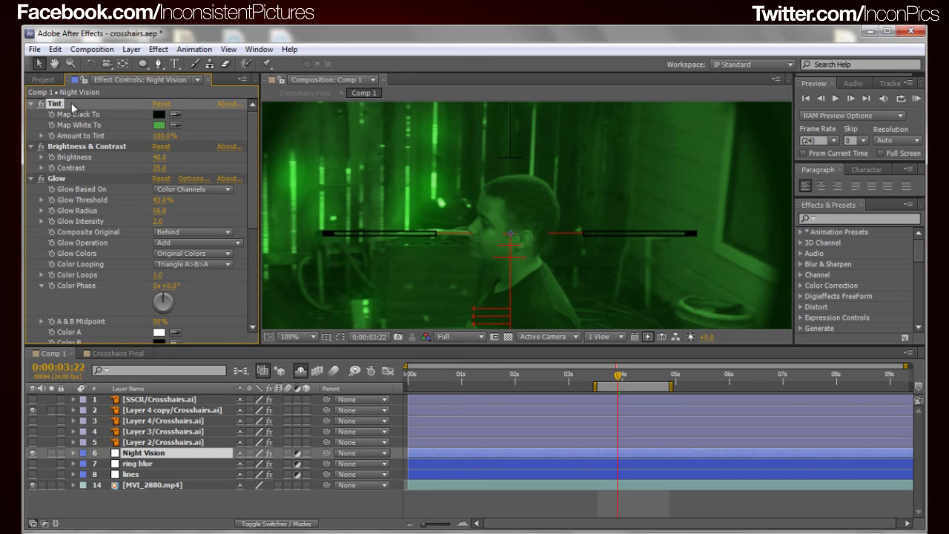
left_click(159, 115)
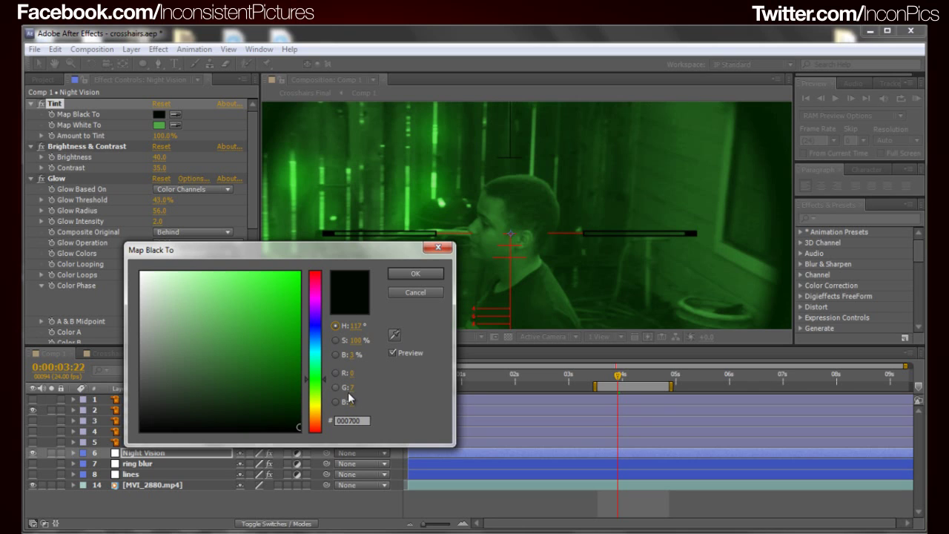
left_click_drag(351, 391, 360, 397)
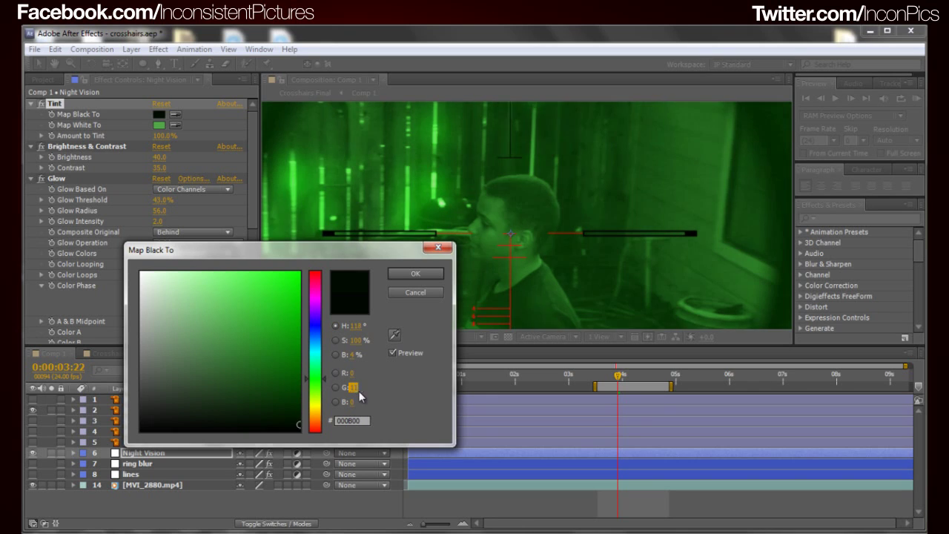
left_click(407, 293)
Step: Compare the footage without and with the Night Vision layer, keeping the layer visible
key("ctrl+z")
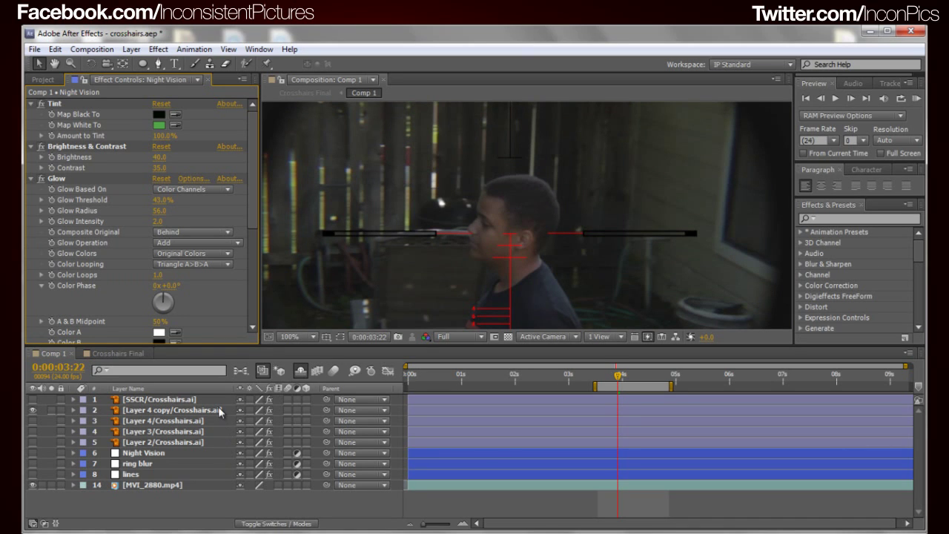
key("ctrl+shift+z")
scroll(343, 200, "down", 2)
left_click_drag(438, 234, 447, 221)
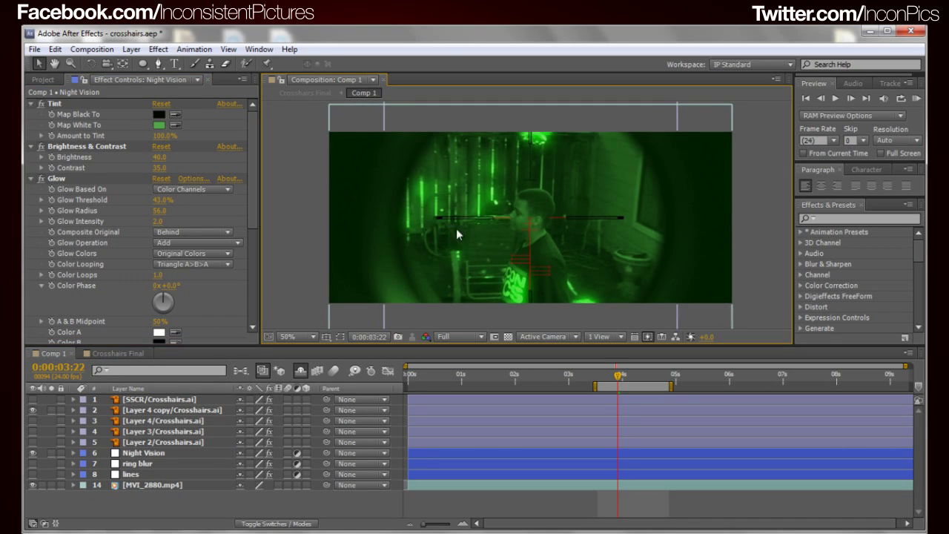
Step: Examine the Tint's Map White To color and the Brightness & Contrast, Glow and Levels settings on the Night Vision layer
left_click(160, 126)
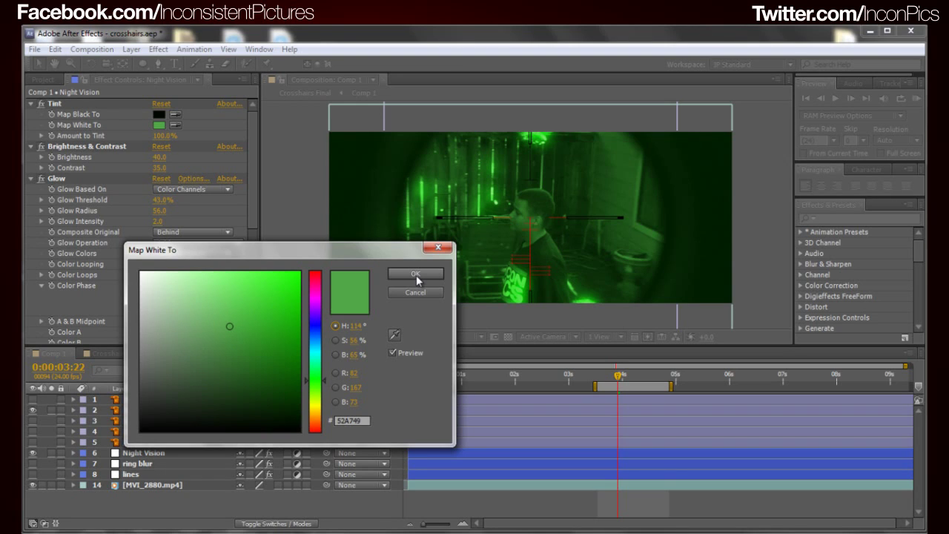
left_click(437, 249)
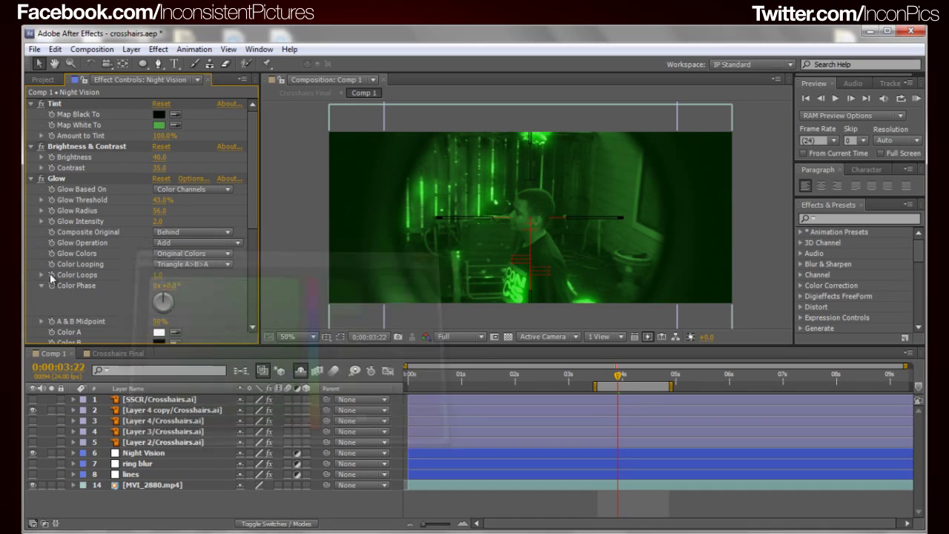
left_click(49, 108)
left_click(88, 148)
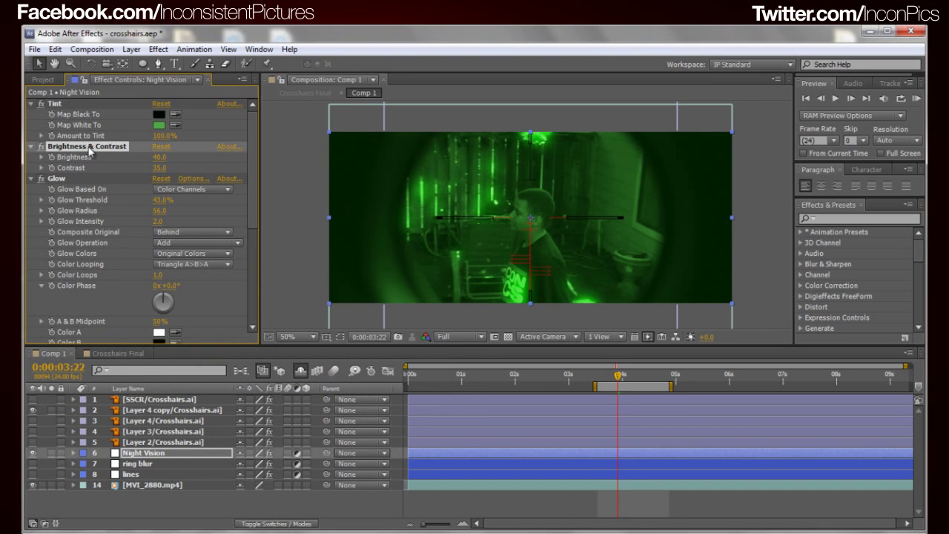
left_click(79, 178)
scroll(172, 249, "down", 4)
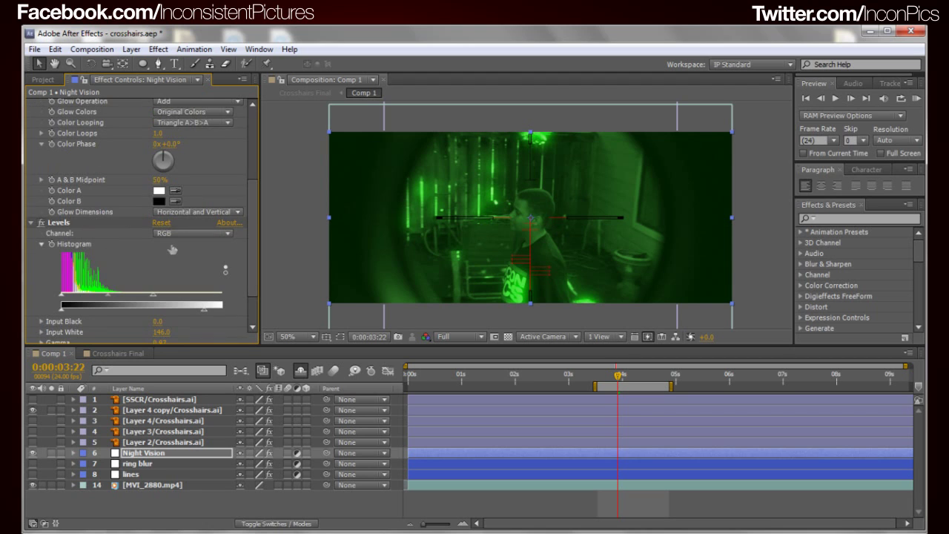
left_click(64, 221)
key("e")
scroll(159, 304, "down", 2)
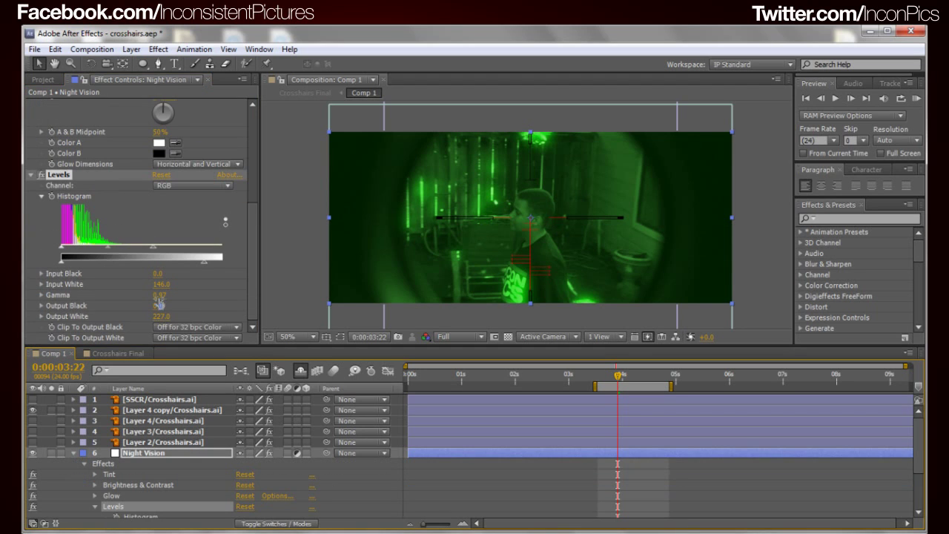
left_click_drag(249, 297, 255, 147)
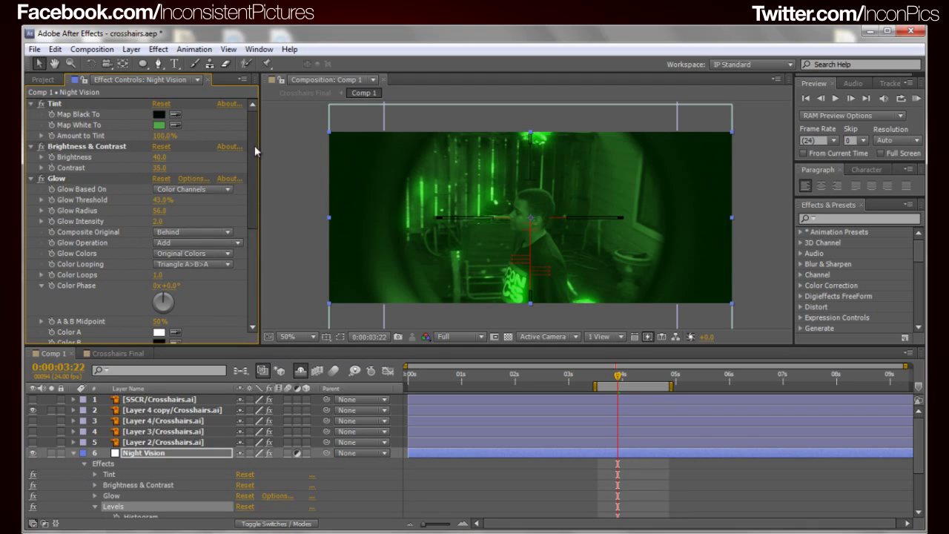
Step: Disable Brightness & Contrast, Glow and Levels on the Night Vision layer, and enlarge the area showing its effect settings
left_click(41, 179)
scroll(51, 198, "down", 4)
left_click(41, 175)
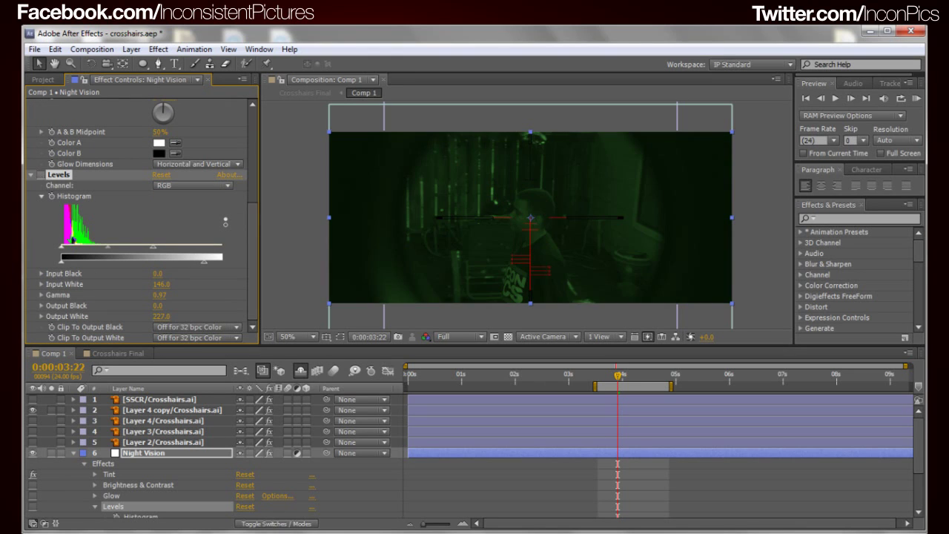
scroll(519, 220, "up", 2)
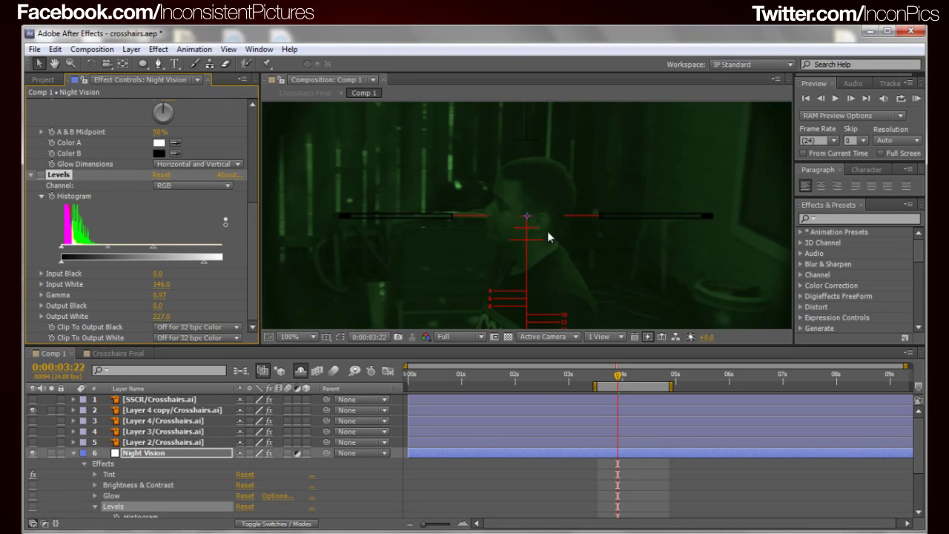
scroll(547, 233, "down", 2)
left_click_drag(470, 343, 458, 453)
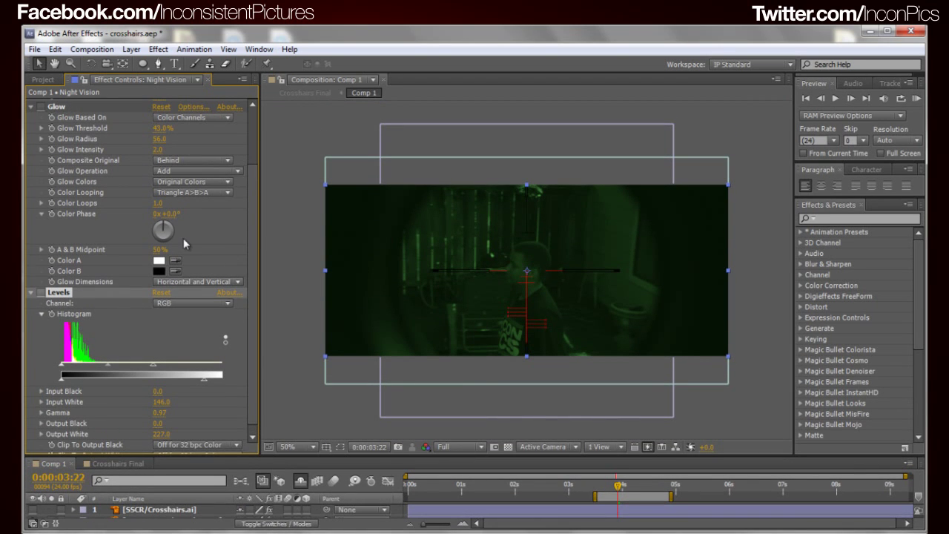
left_click_drag(252, 203, 255, 150)
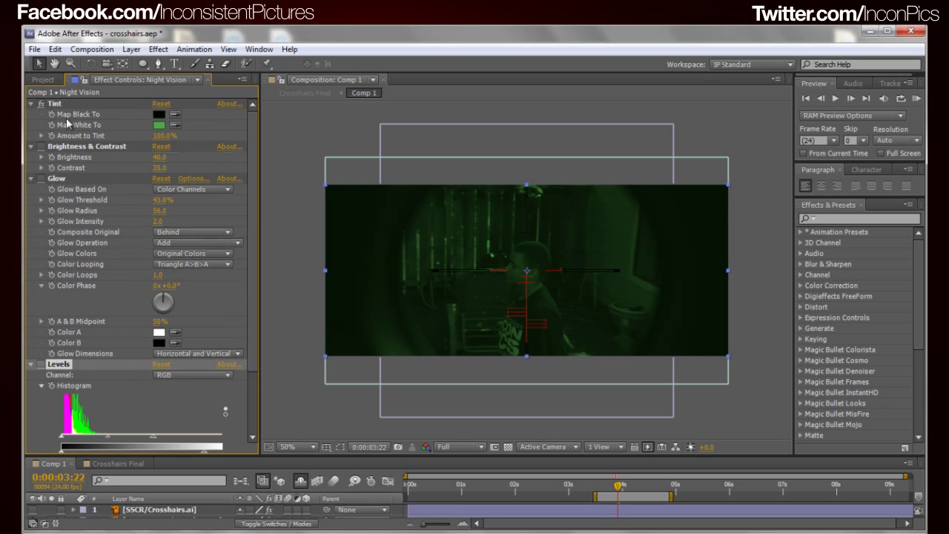
Step: Compare the footage without and with the Tint effect on the Night Vision layer, leaving Tint enabled
left_click(41, 104)
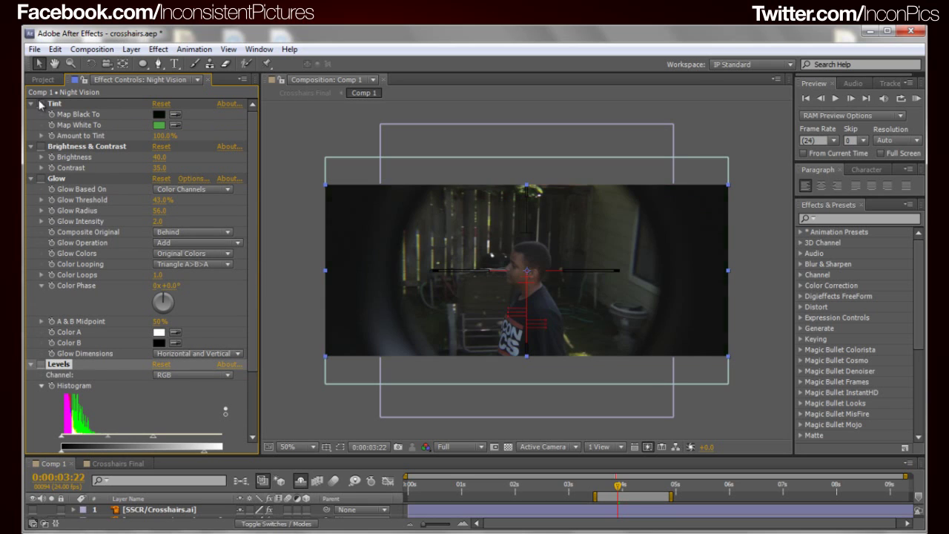
scroll(504, 349, "down", 4)
scroll(444, 308, "up", 4)
left_click(40, 104)
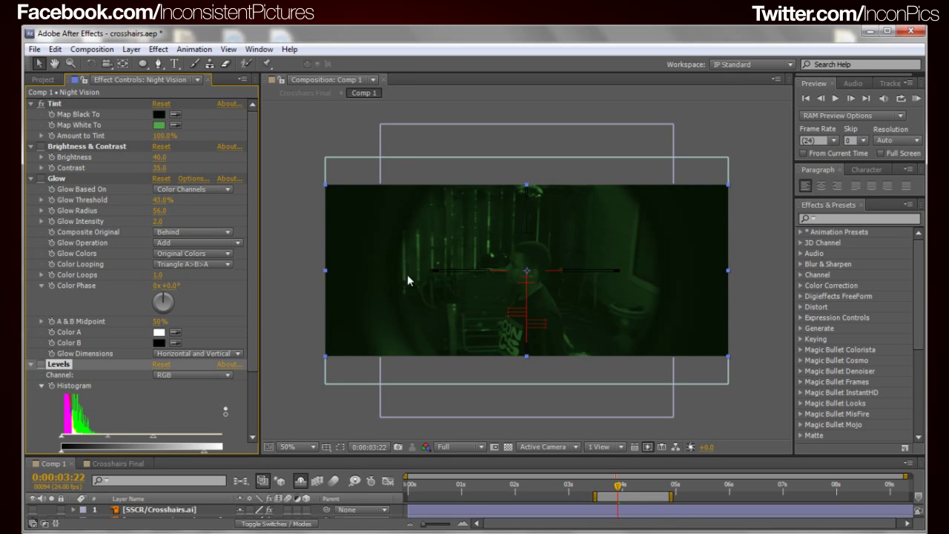
Step: Re-enable Brightness & Contrast, undo a trial contrast of 60, and compare the footage without and with the effect
left_click(40, 146)
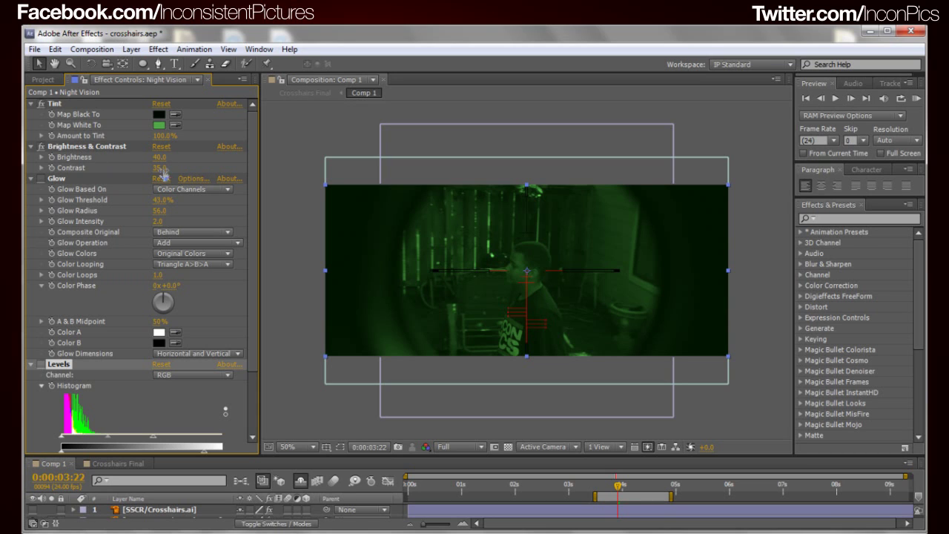
left_click_drag(157, 172, 387, 168)
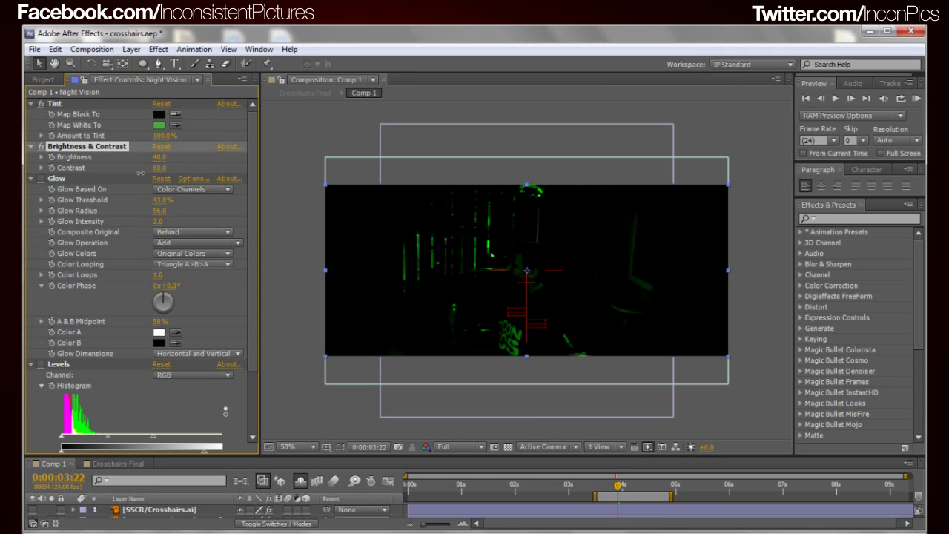
key("ctrl+z")
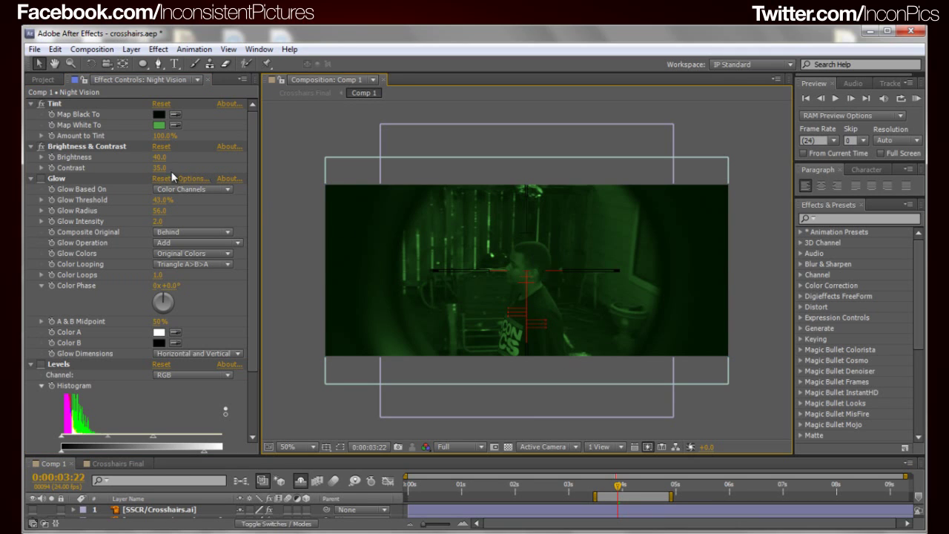
left_click(42, 147)
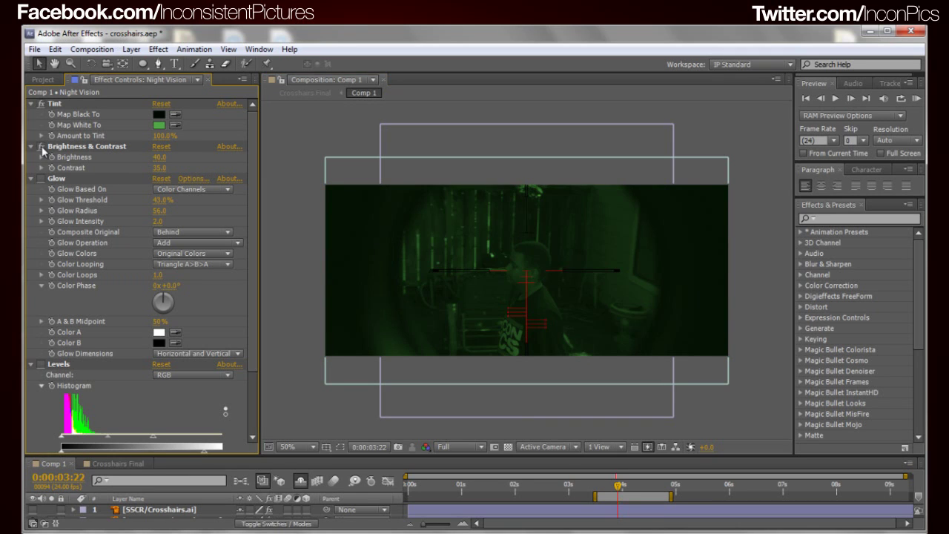
left_click(42, 147)
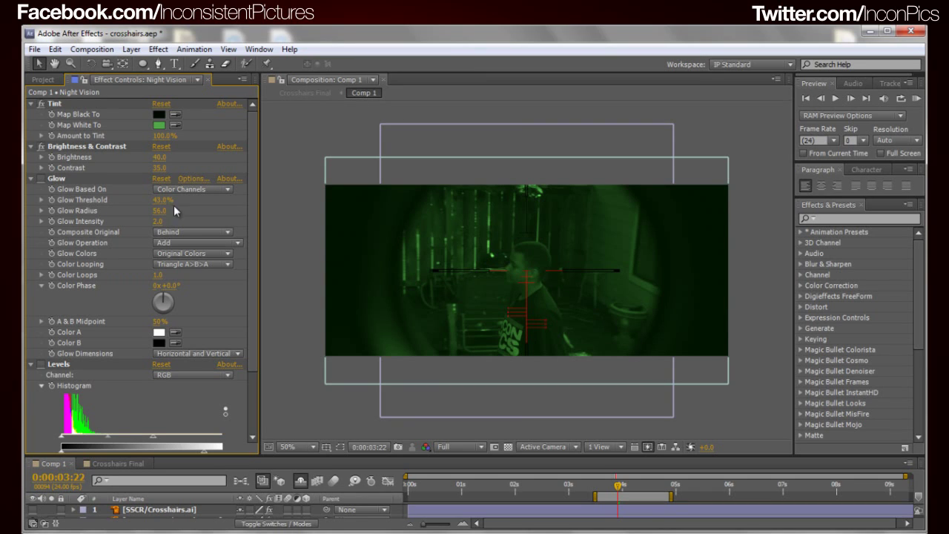
Step: Enable Glow on the Night Vision layer, comparing the footage with and without it and inspecting the bright highlights up close
left_click(41, 179)
left_click(41, 179)
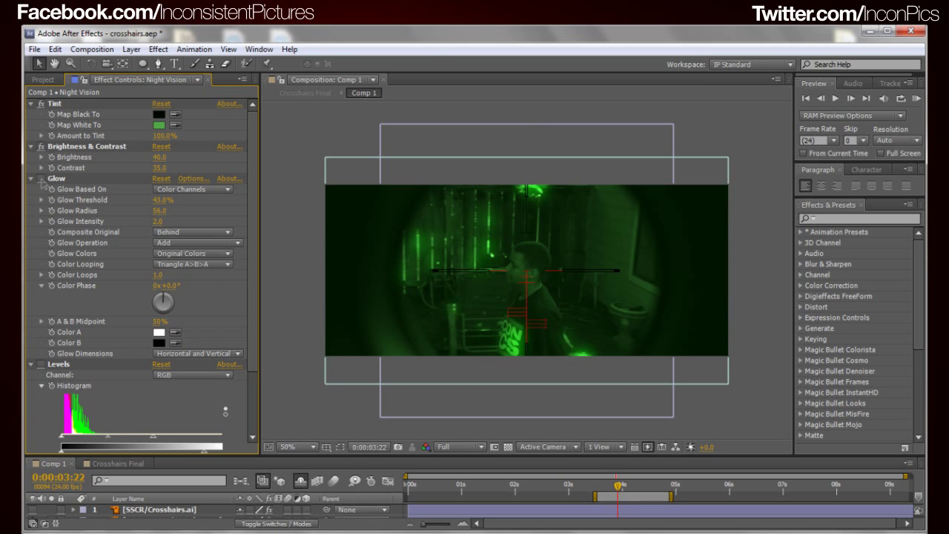
left_click(41, 179)
left_click(42, 181)
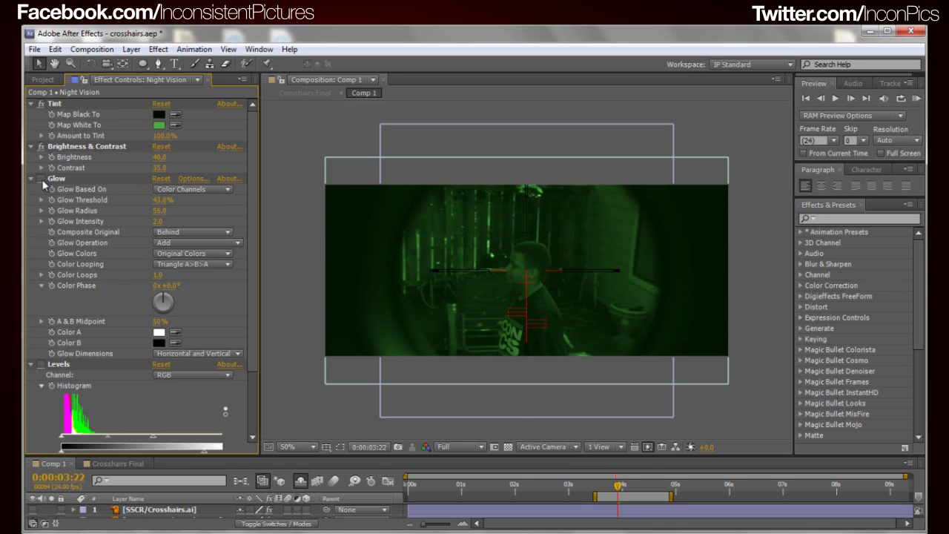
left_click(42, 181)
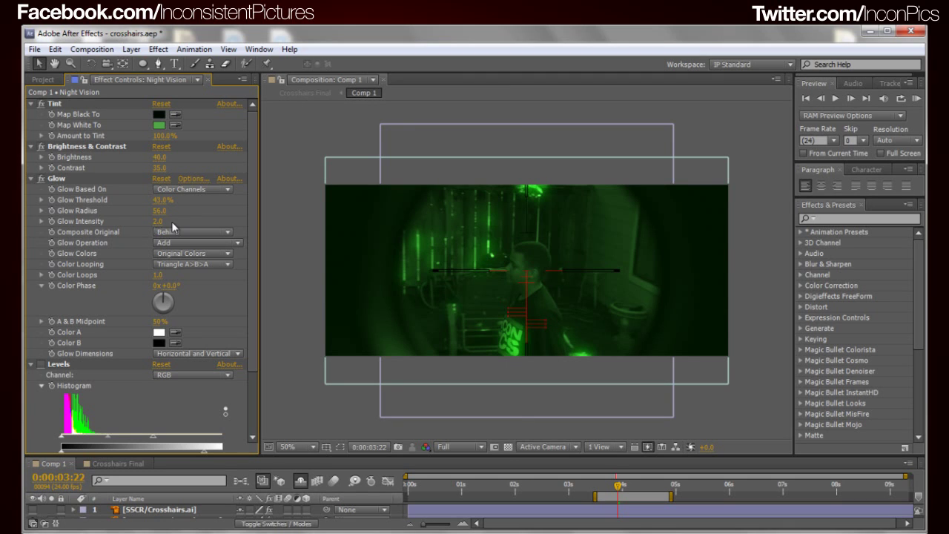
key("period")
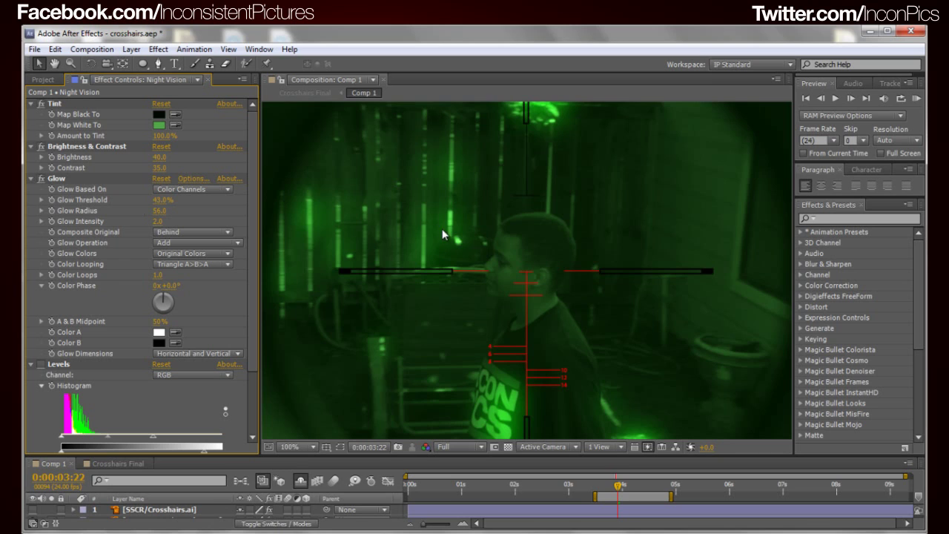
key("comma")
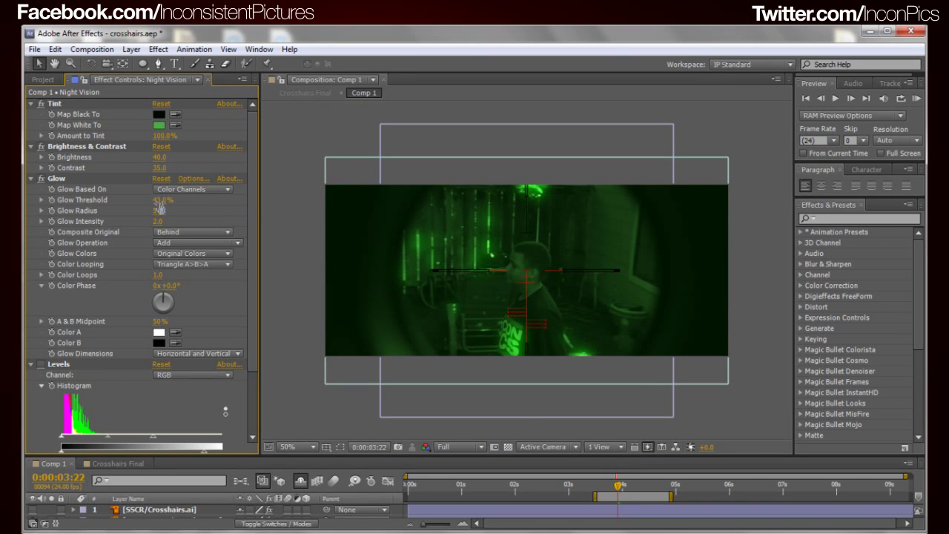
key("period")
left_click_drag(518, 214, 576, 237)
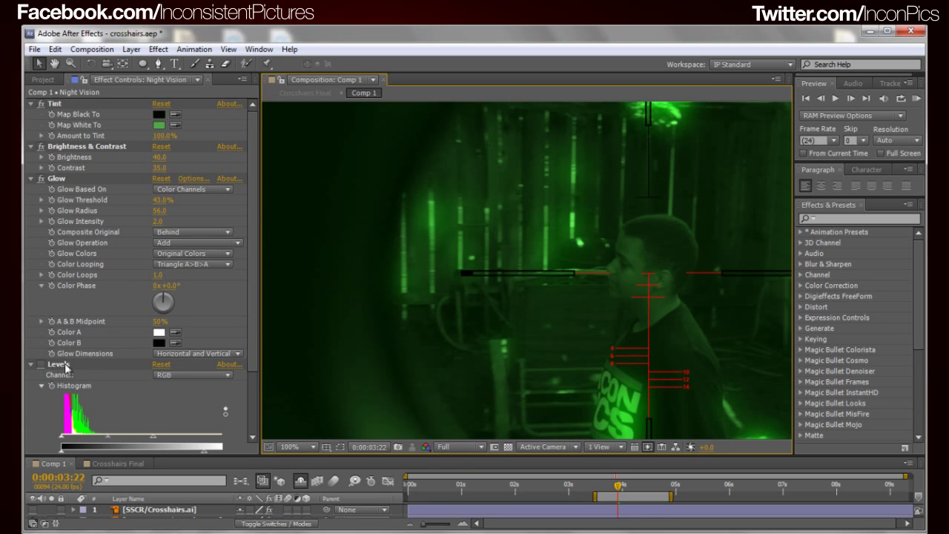
Step: Enable Levels on the Night Vision layer and compare the whole frame with and without it, leaving it enabled
left_click(41, 364)
scroll(581, 266, "down", 2)
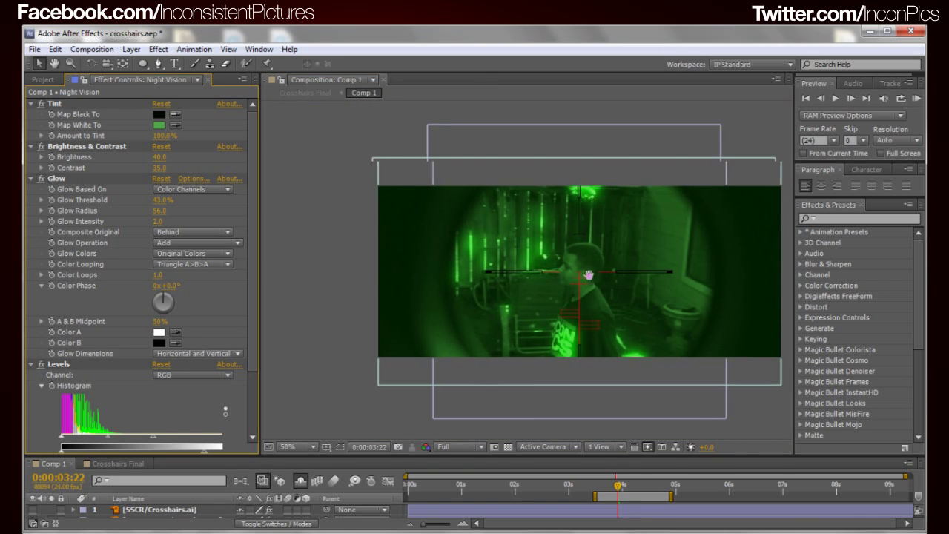
scroll(561, 282, "up", 2)
scroll(564, 282, "down", 2)
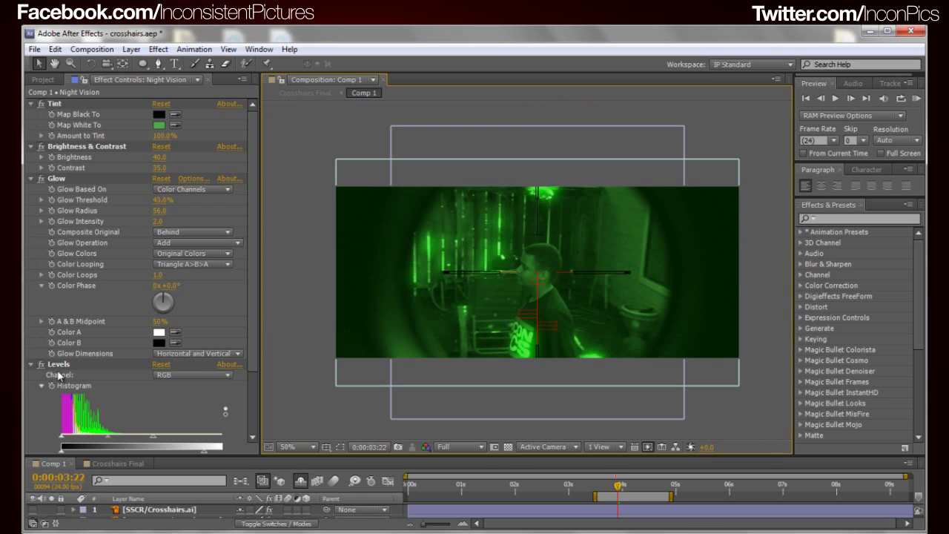
left_click(42, 369)
left_click(41, 365)
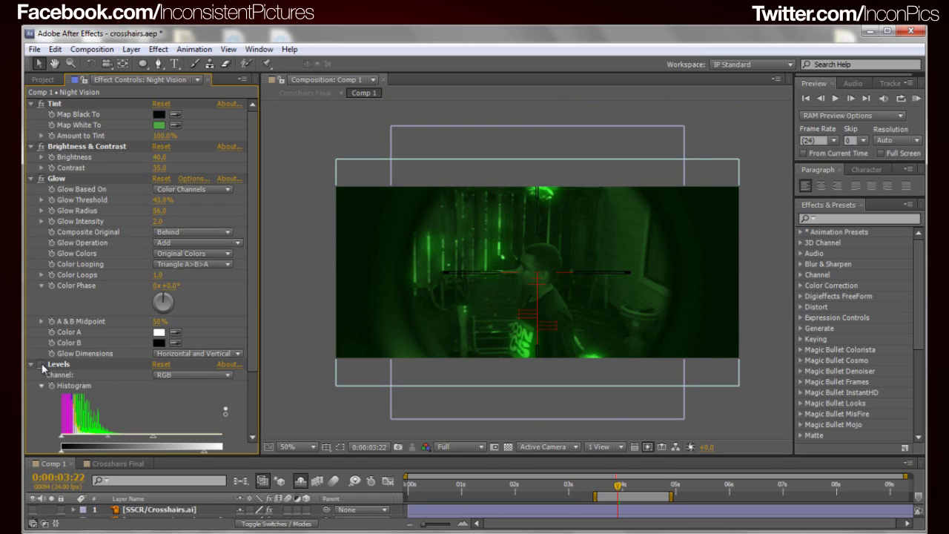
left_click(41, 365)
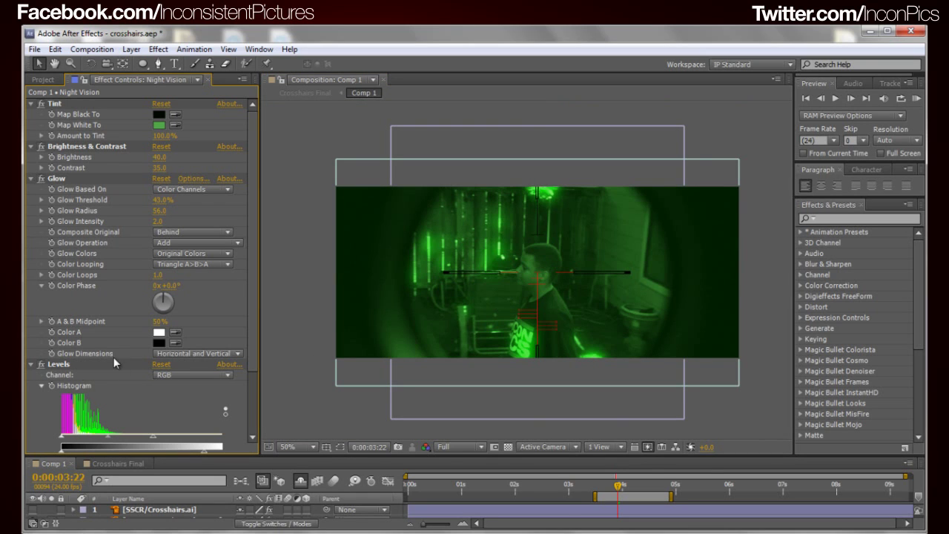
Step: Try a Levels output white of 184 with gamma 0.71, and raise the output white to 255
scroll(249, 378, "down", 3)
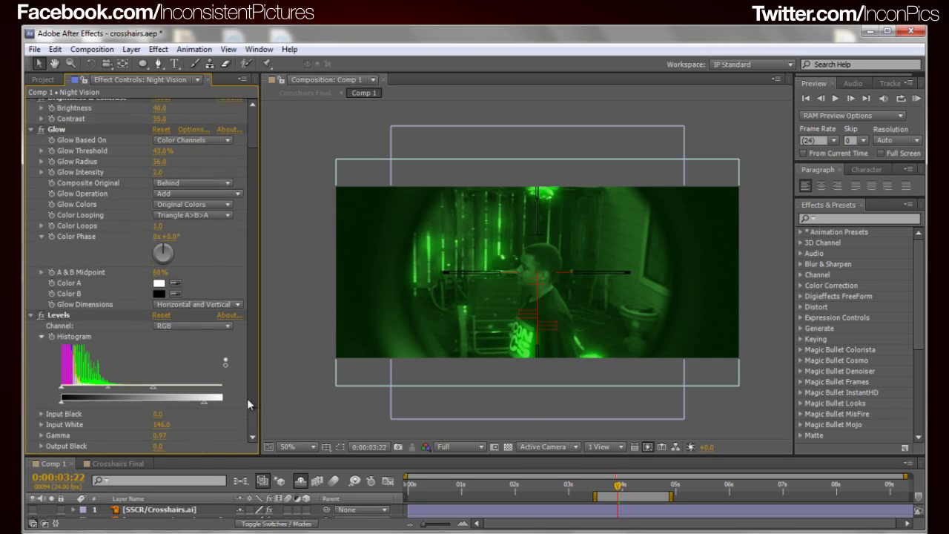
left_click(163, 368)
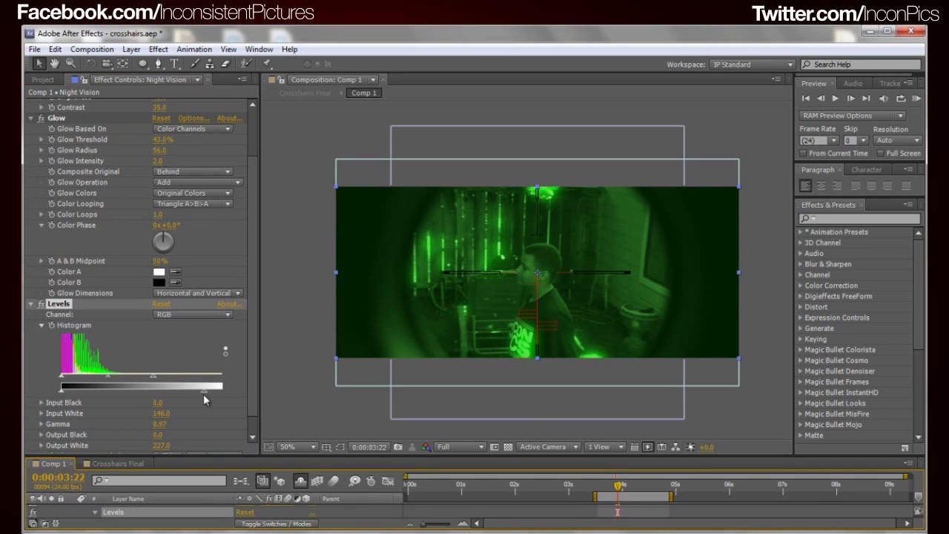
left_click_drag(210, 392, 176, 402)
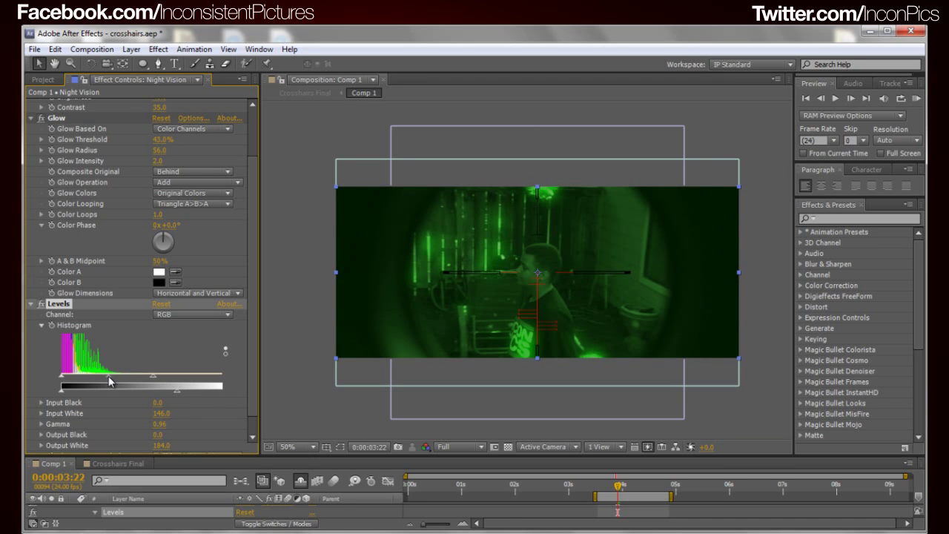
mouse_move(110, 381)
left_mouse_down()
mouse_move(94, 387)
mouse_move(117, 384)
left_mouse_up()
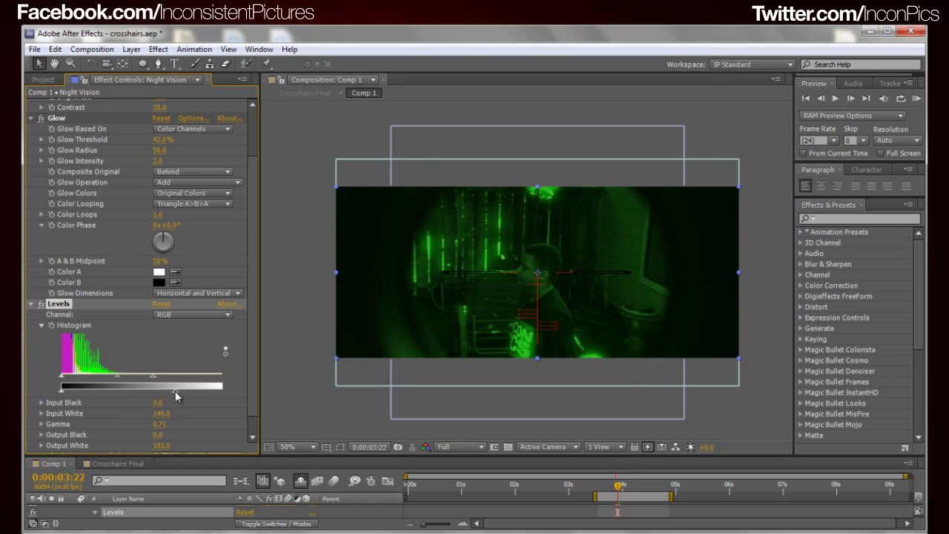
left_click_drag(189, 390, 239, 398)
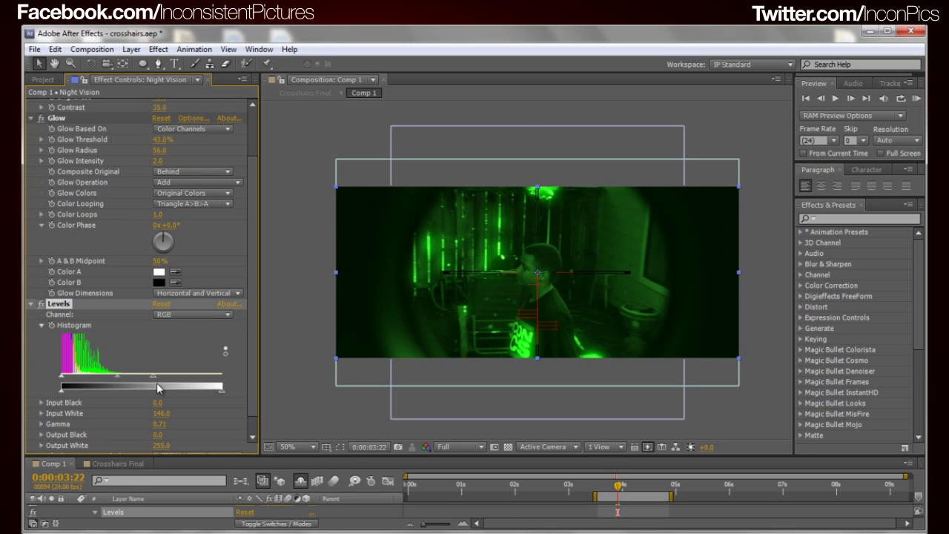
Step: Set the Levels output white to 184 and its gamma to 0.97
left_click_drag(221, 388, 176, 387)
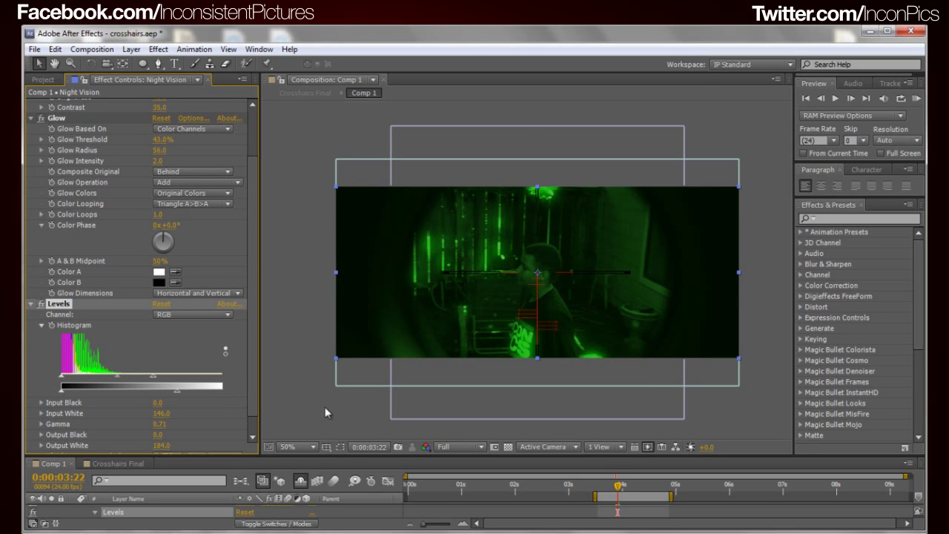
left_click_drag(117, 376, 108, 376)
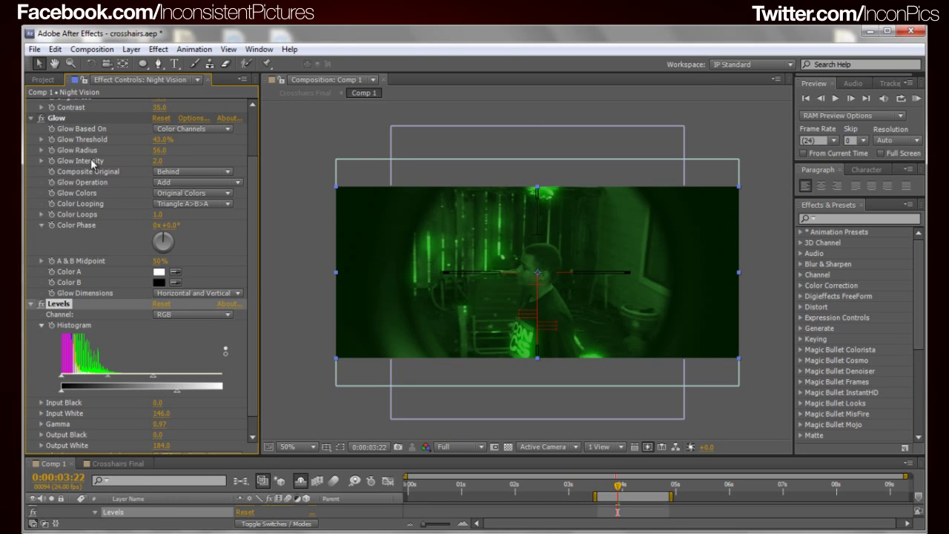
scroll(78, 136, "up", 3)
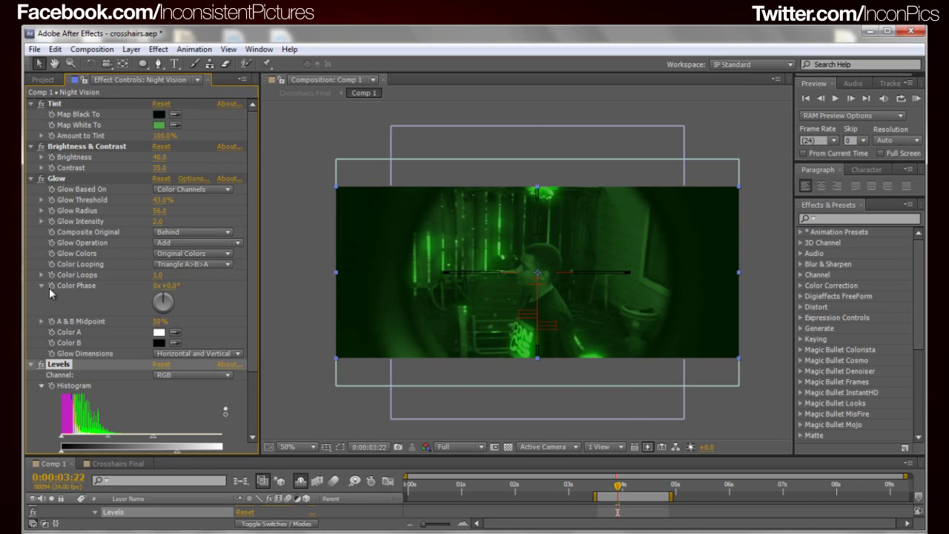
Step: Lock the effect settings display to the Night Vision layer and open the Crosshairs Final composition
left_click(120, 463)
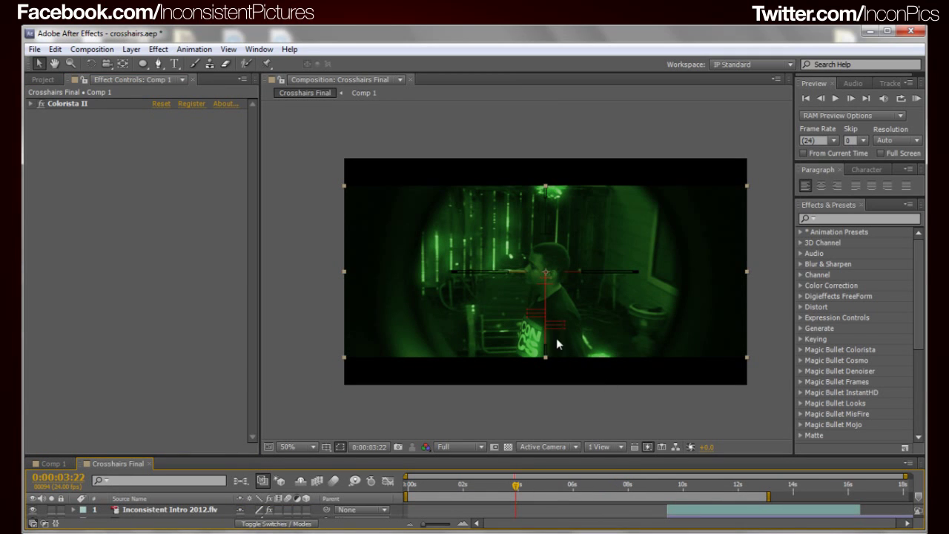
left_click(55, 463)
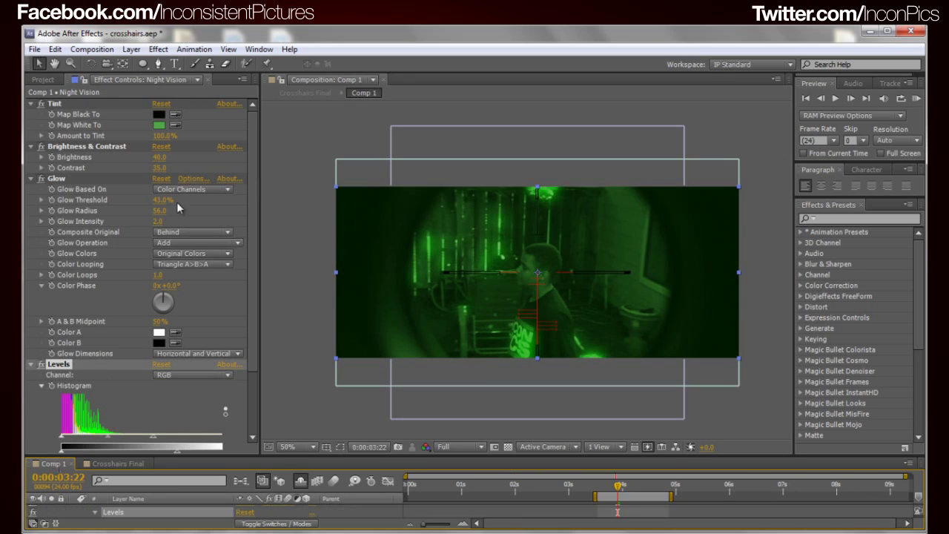
left_click(85, 81)
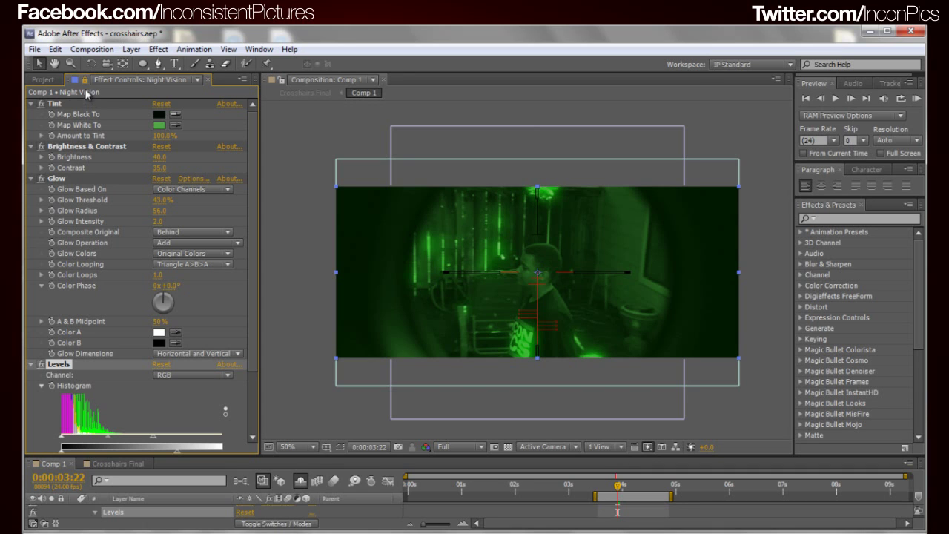
left_click(118, 465)
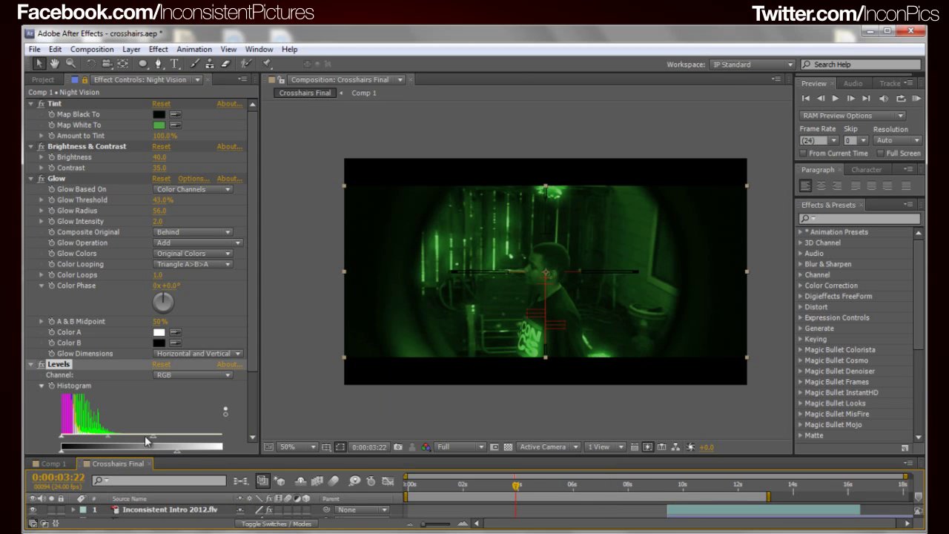
Step: Enlarge the timeline area to show all Crosshairs Final layers, and review the Night Vision effect settings
left_click_drag(271, 461, 265, 396)
left_click_drag(252, 273, 257, 336)
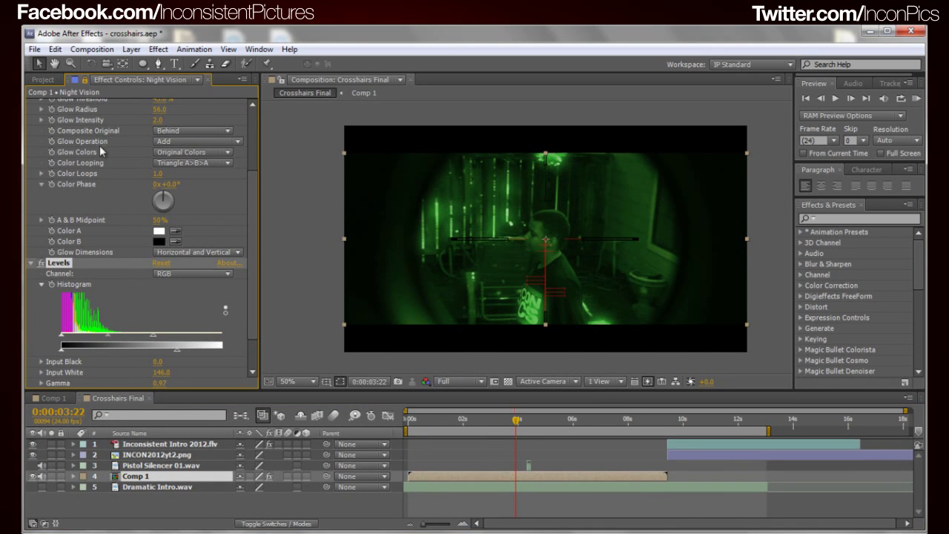
left_click_drag(254, 279, 176, 124)
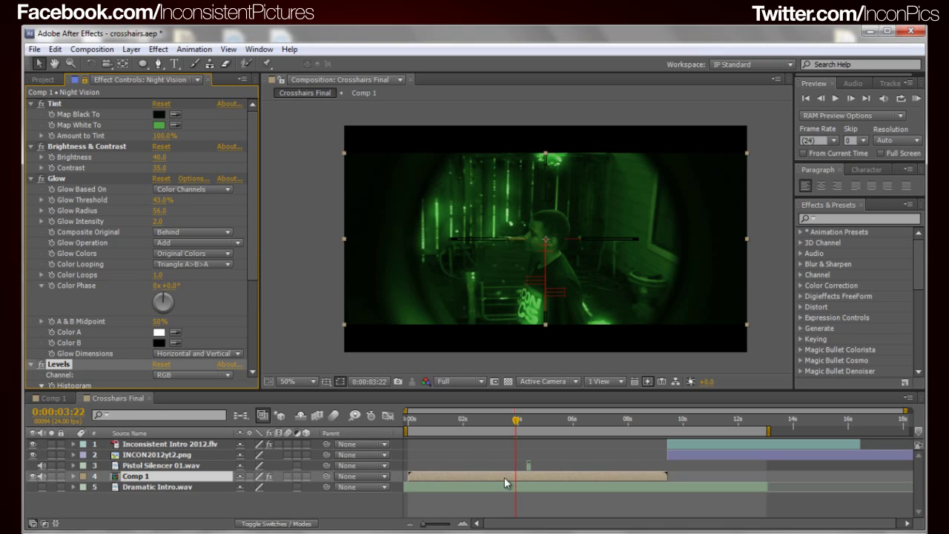
Step: Unlock the effect settings display, inspect the Colorista II effect on the Comp 1 layer, and show the project's file list
left_click(84, 80)
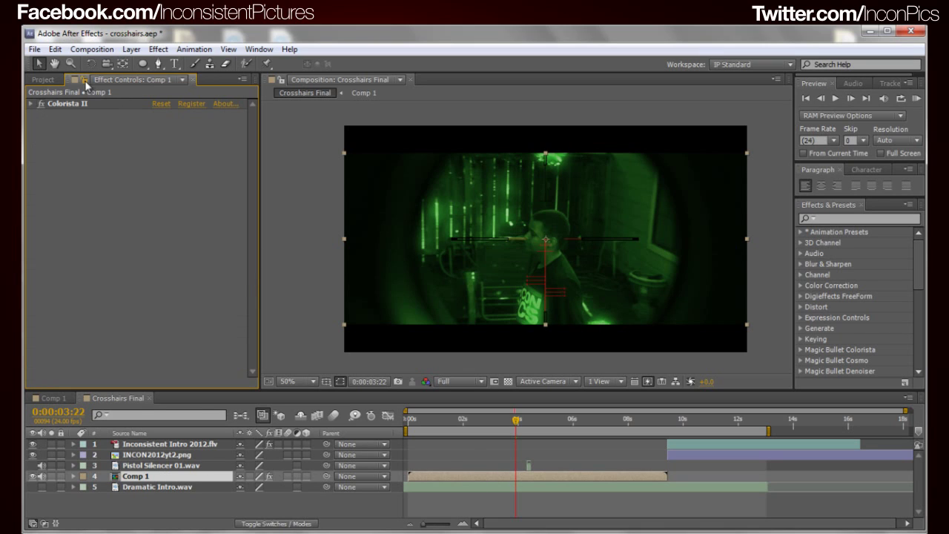
left_click(67, 107)
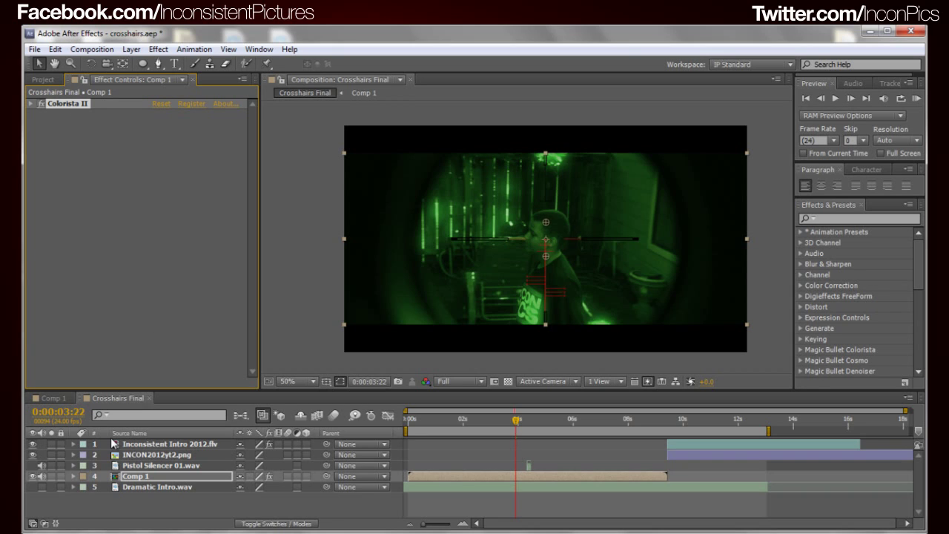
left_click(136, 481)
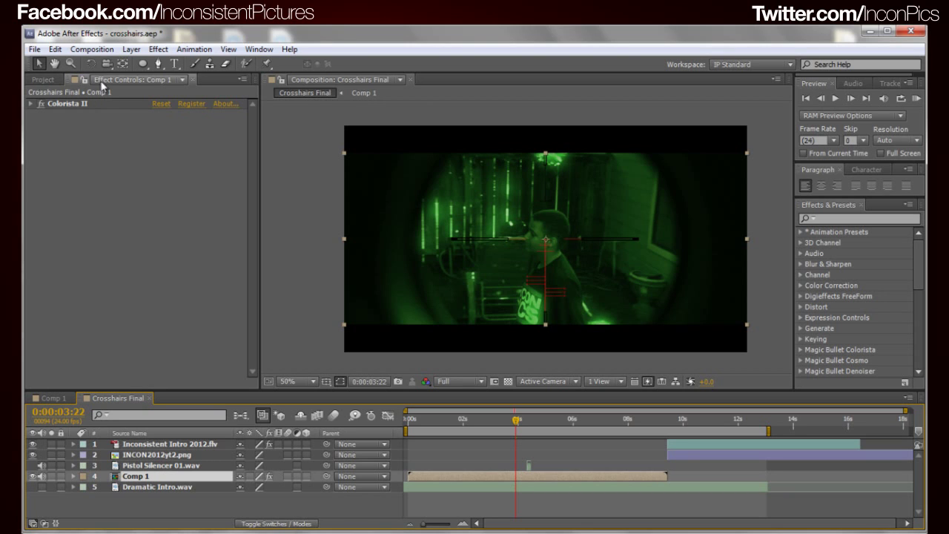
key("ctrl+0")
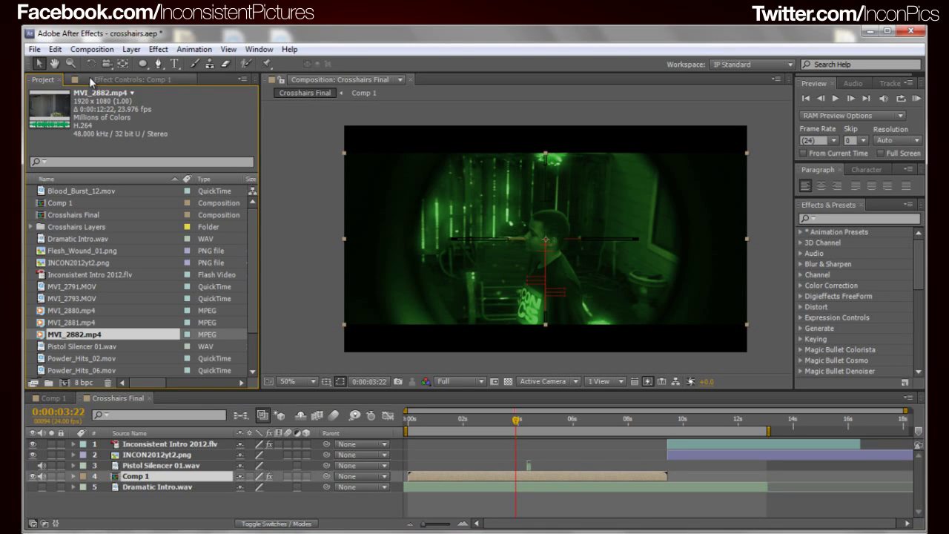
Step: Hide the Night Vision layer in Comp 1, lock the effect settings display, and view the ungraded picture in Crosshairs Final
left_click(111, 80)
left_click(52, 398)
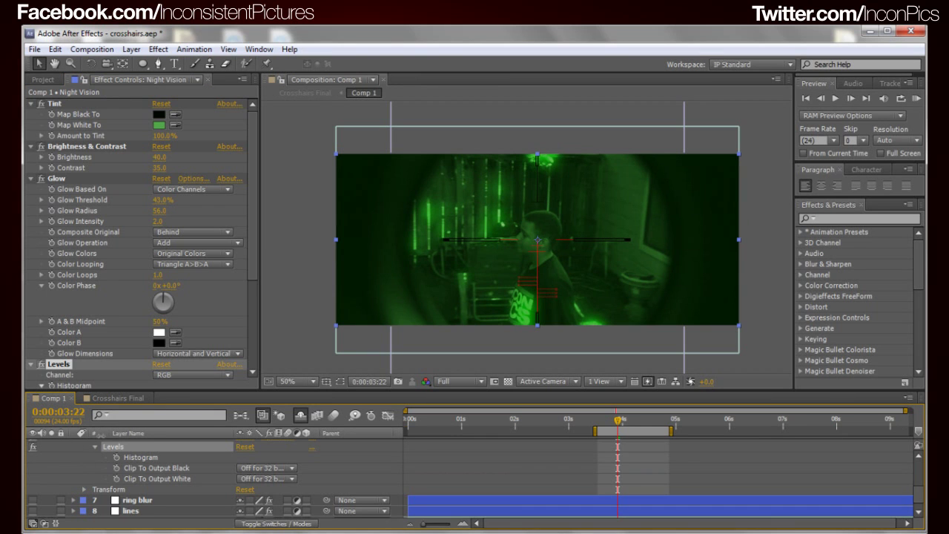
scroll(152, 456, "up", 3)
left_click(40, 458)
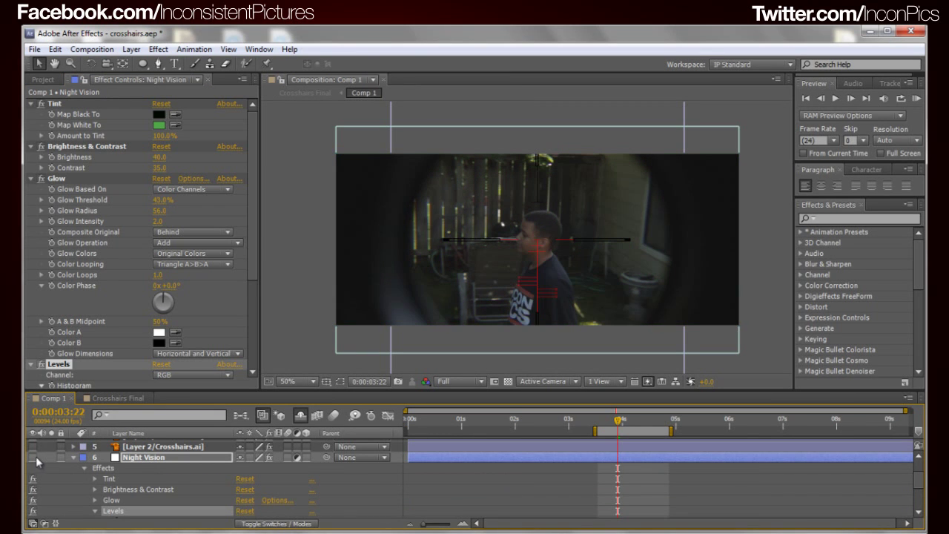
left_click(101, 82)
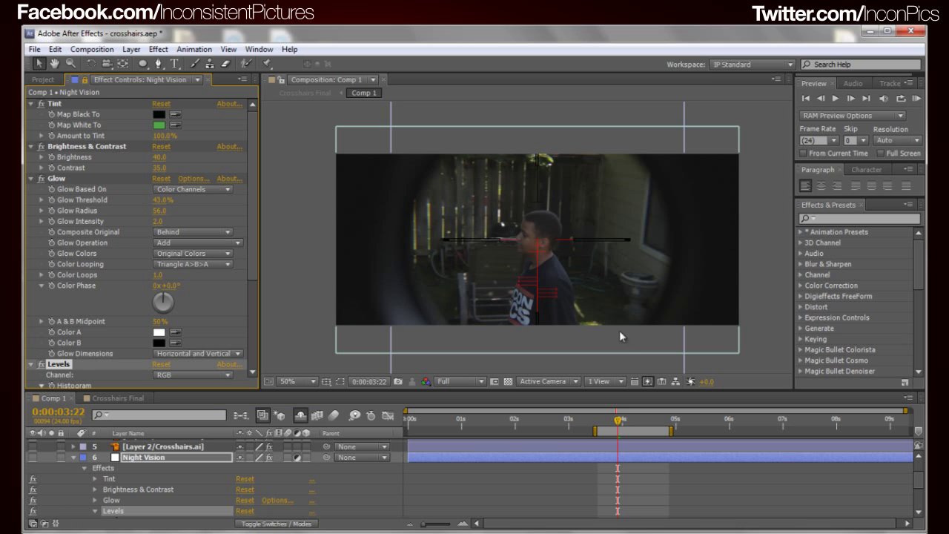
left_click(126, 399)
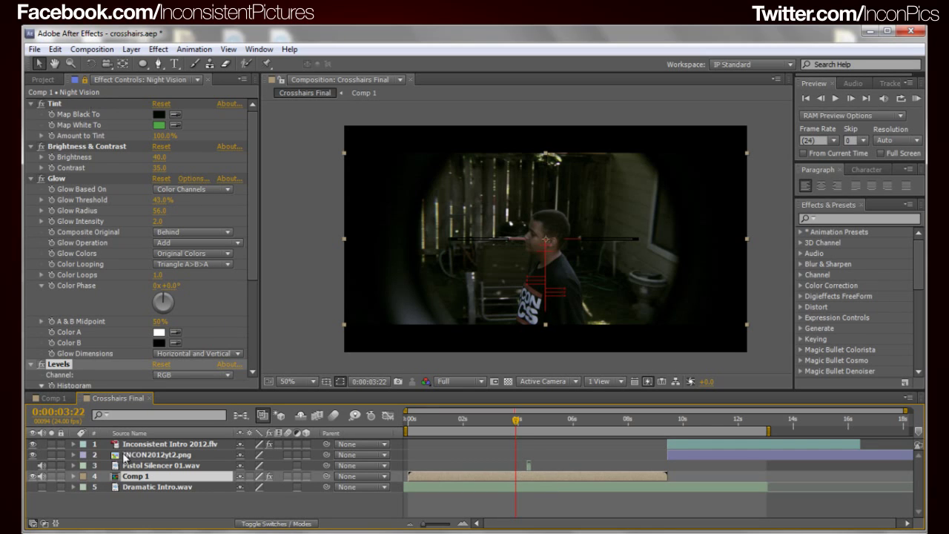
Step: Return to Comp 1 and make the Night Vision layer visible again
left_click(53, 398)
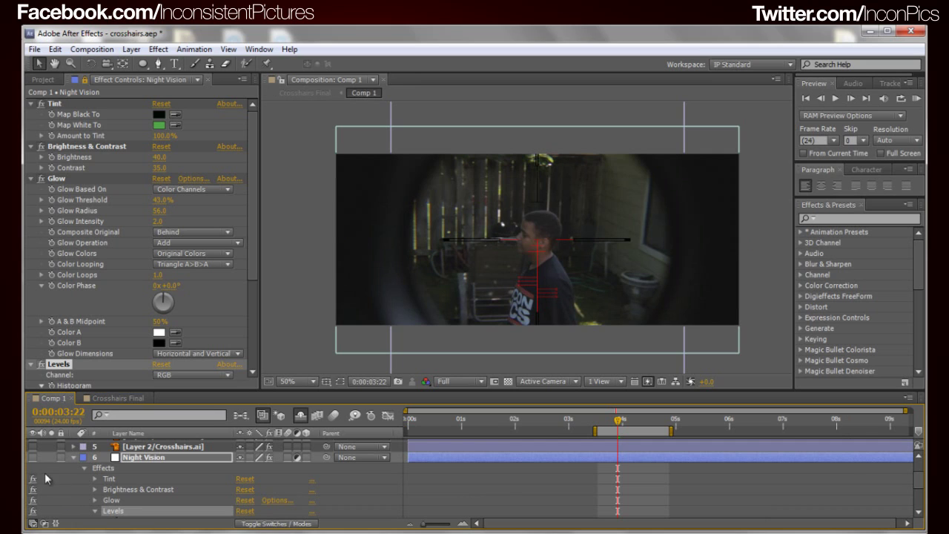
left_click(32, 457)
scroll(115, 464, "up", 3)
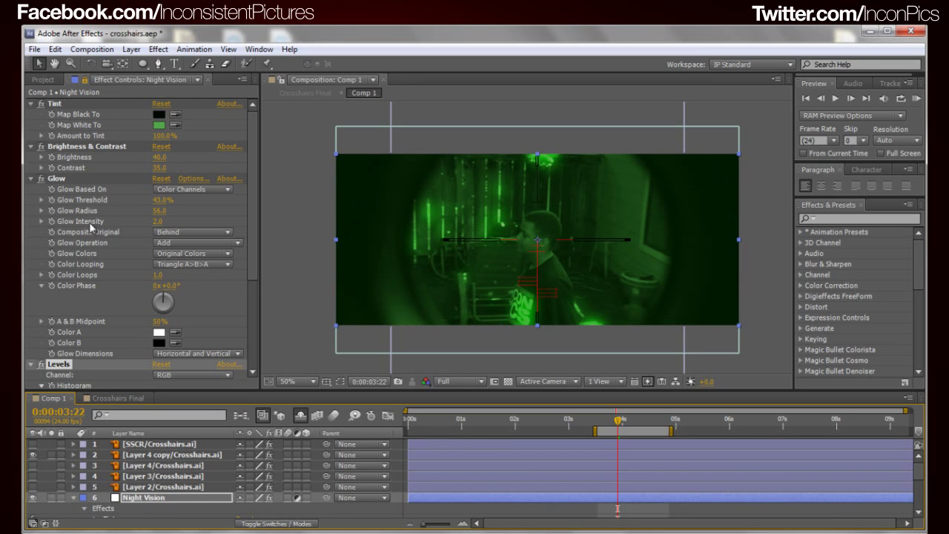
Step: With Crosshairs Final displayed, try a Brightness of 100 on the Night Vision layer, and settle on 50
left_click(82, 80)
left_click(118, 398)
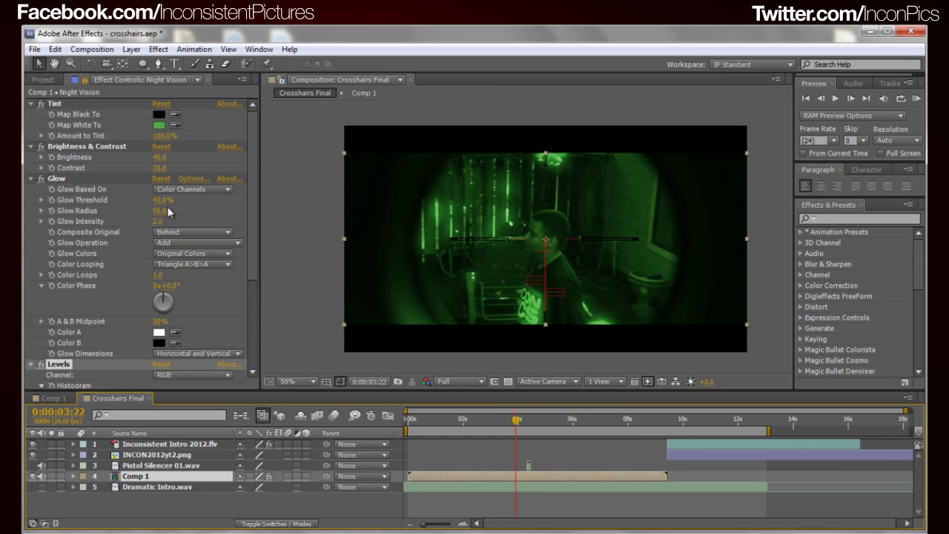
left_click(160, 157)
type("100")
key("Return")
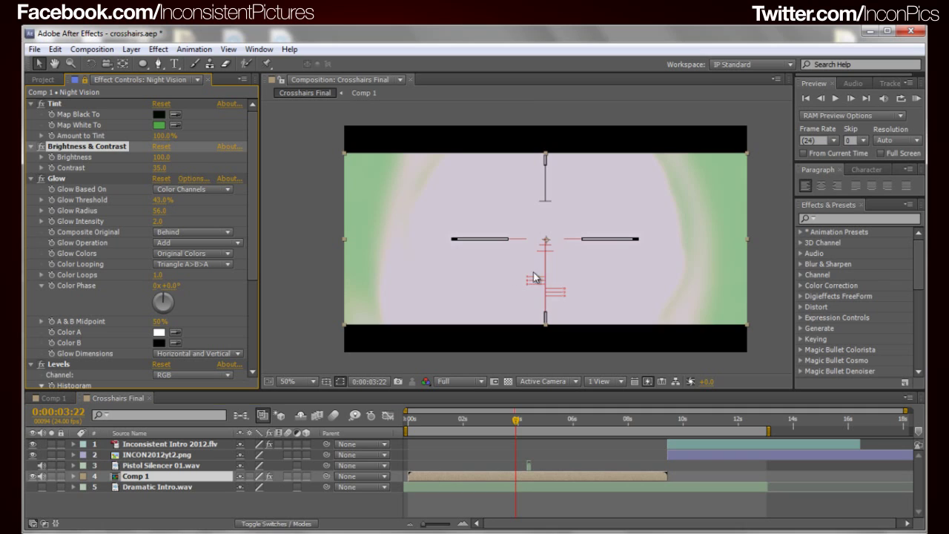
left_click_drag(158, 157, 190, 226)
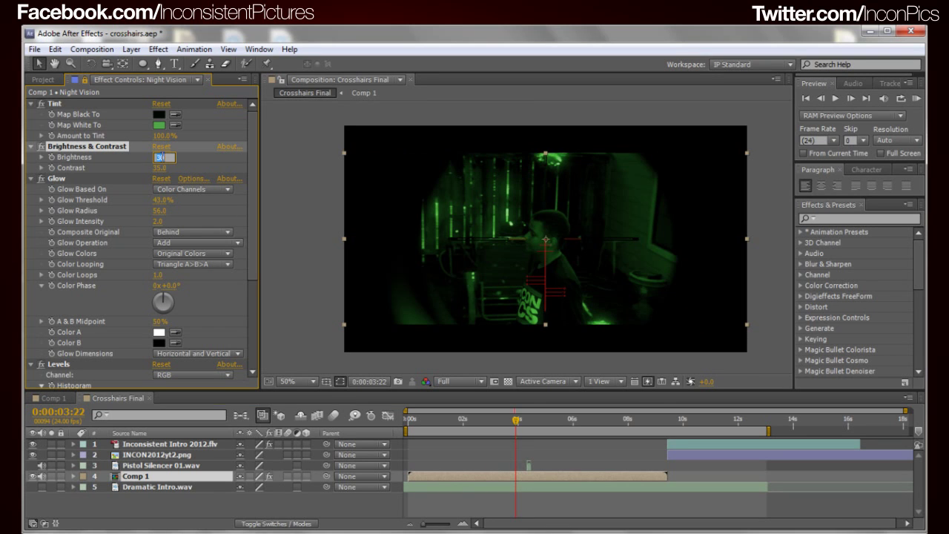
left_click(274, 207)
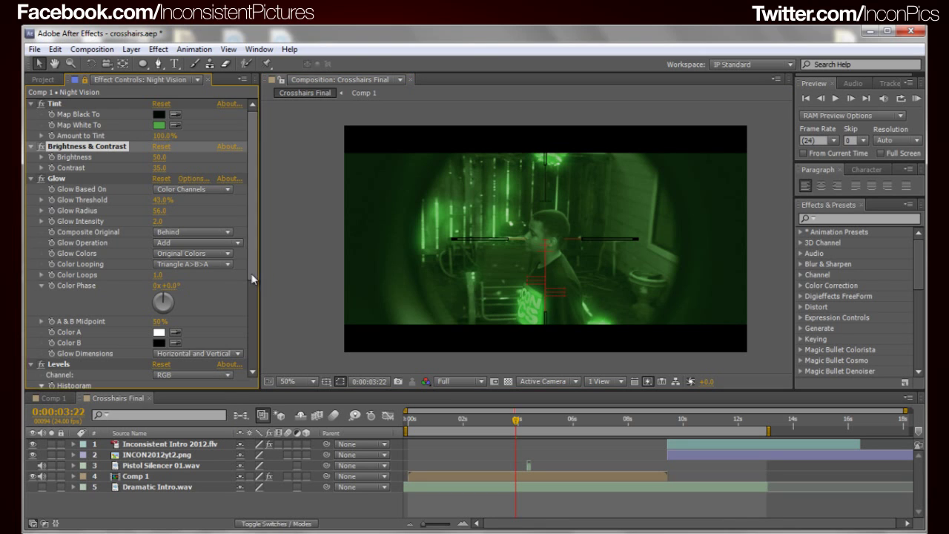
Step: Examine the Night Vision effect settings from Tint through Levels, and return to the Comp 1 layer list
left_click_drag(250, 273, 249, 384)
scroll(40, 150, "up", 5)
scroll(40, 149, "up", 1)
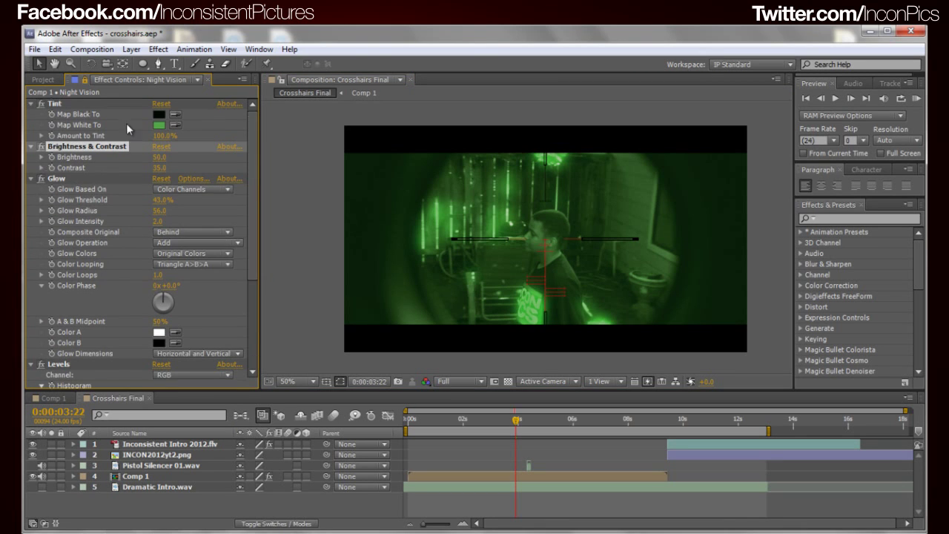
left_click(53, 398)
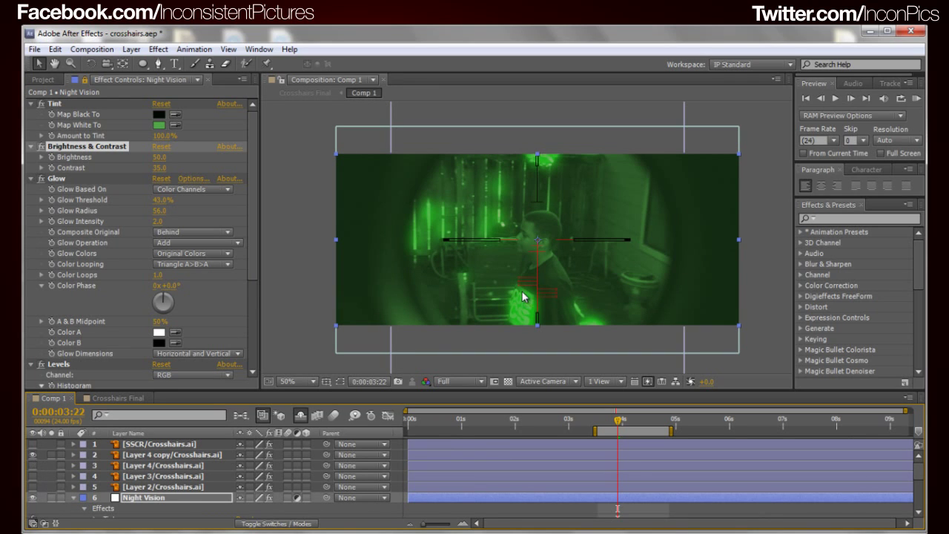
scroll(191, 375, "down", 3)
scroll(154, 455, "down", 3)
scroll(151, 460, "up", 3)
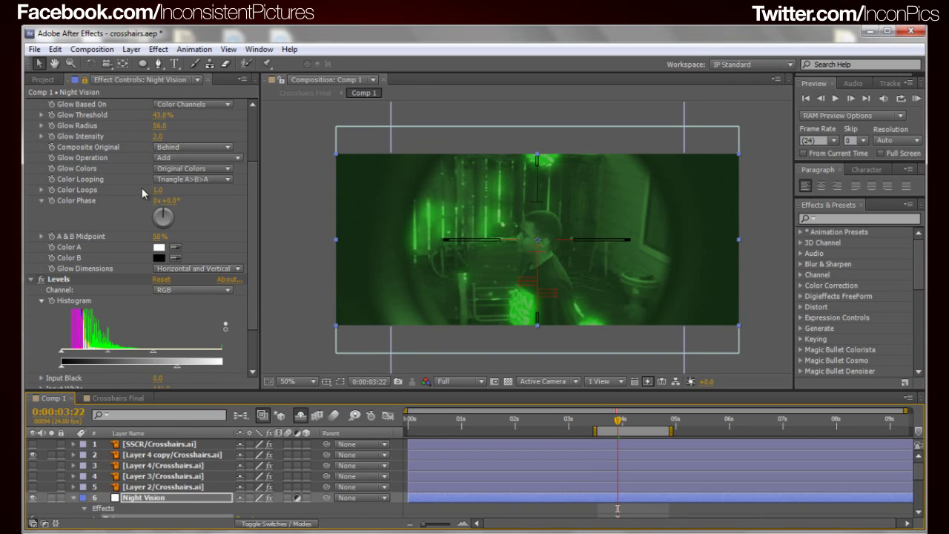
scroll(137, 478, "down", 3)
scroll(137, 478, "up", 3)
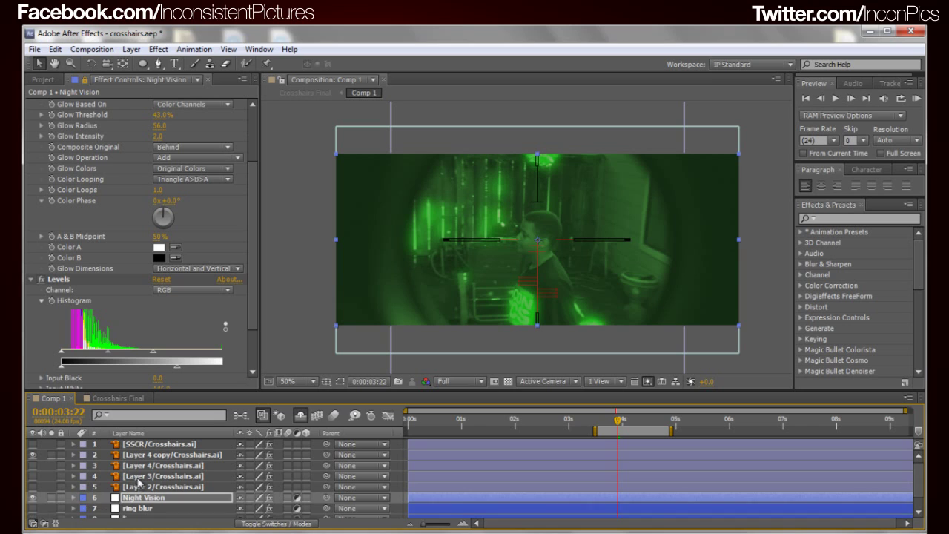
Step: Make the lines layer visible in Comp 1 and enlarge the preview to 100% to check the scan lines
scroll(134, 481, "down", 1)
left_click(34, 491)
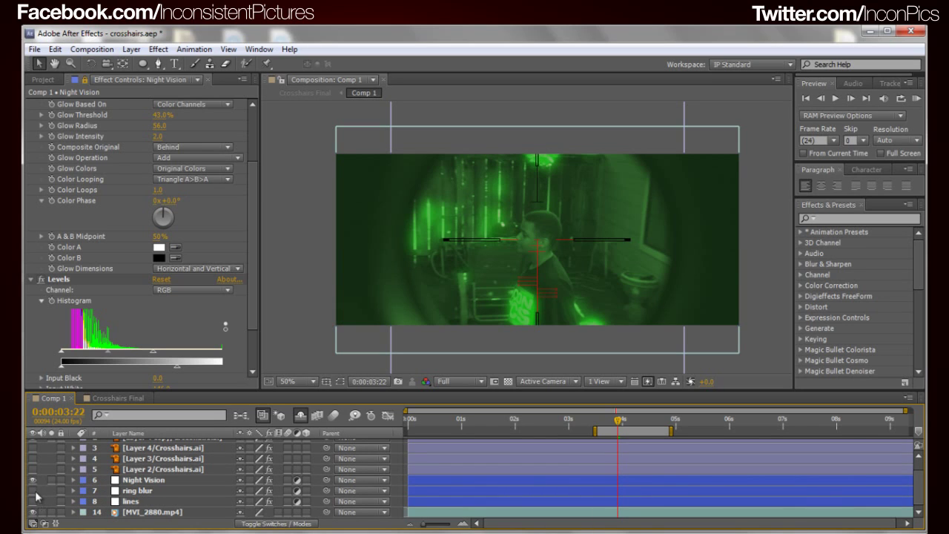
left_click(32, 501)
key("period")
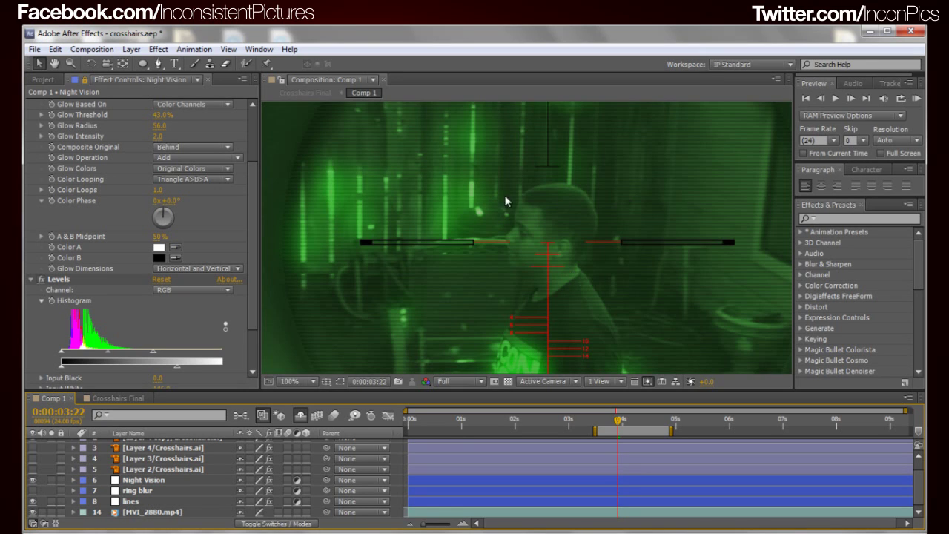
Step: Unlock the effect settings display and inspect the Venetian Blinds settings of the lines layer
left_click(80, 92)
scroll(126, 204, "up", 1)
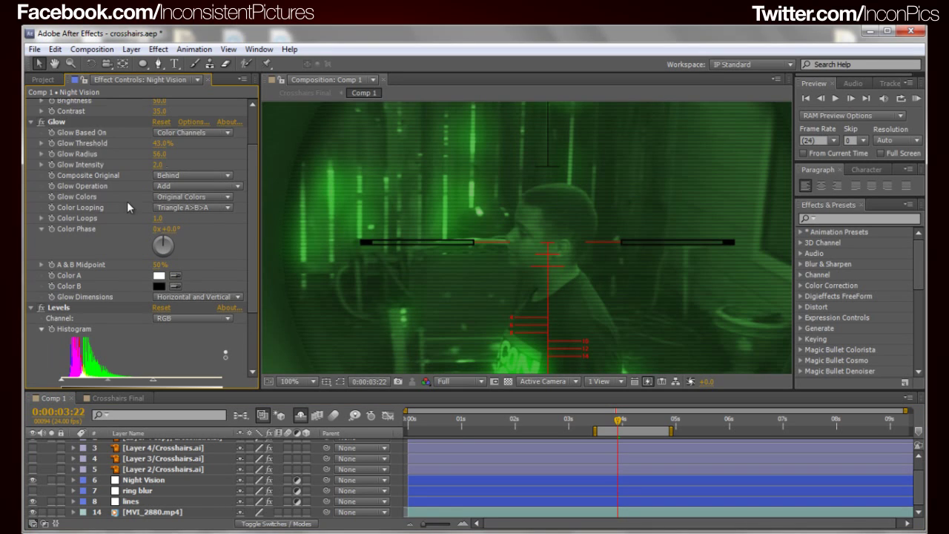
left_click(131, 501)
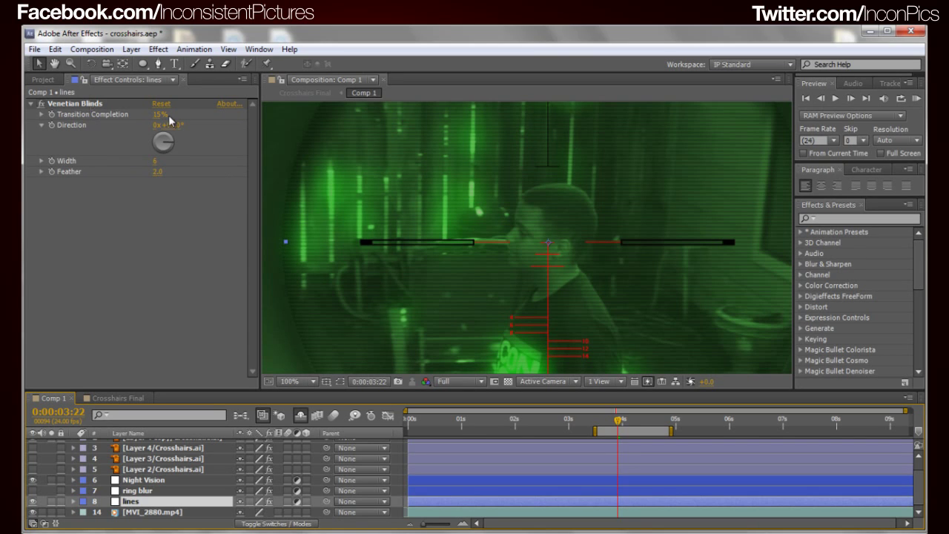
left_click_drag(157, 119, 154, 121)
Step: Compare how the scan lines look over the footage at 50% and 100% magnification
key("comma")
key("comma")
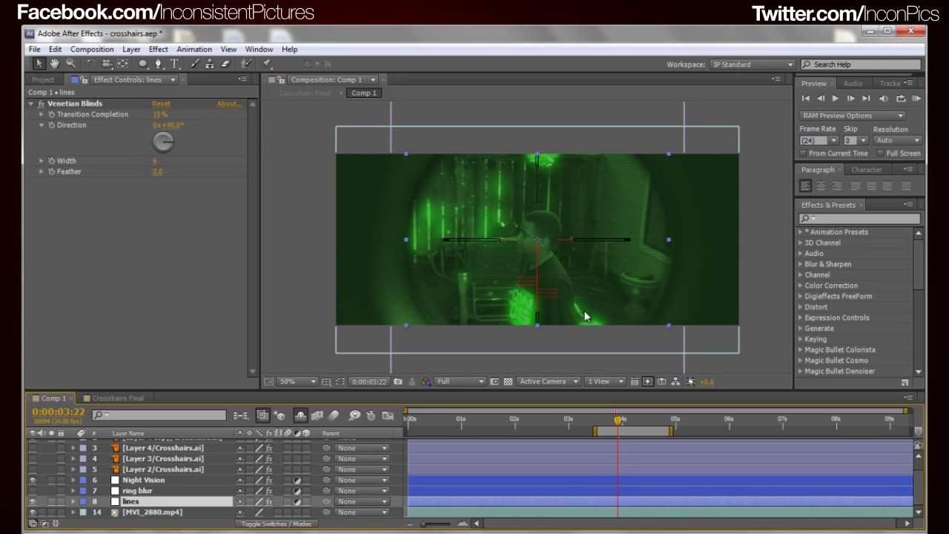
key("period")
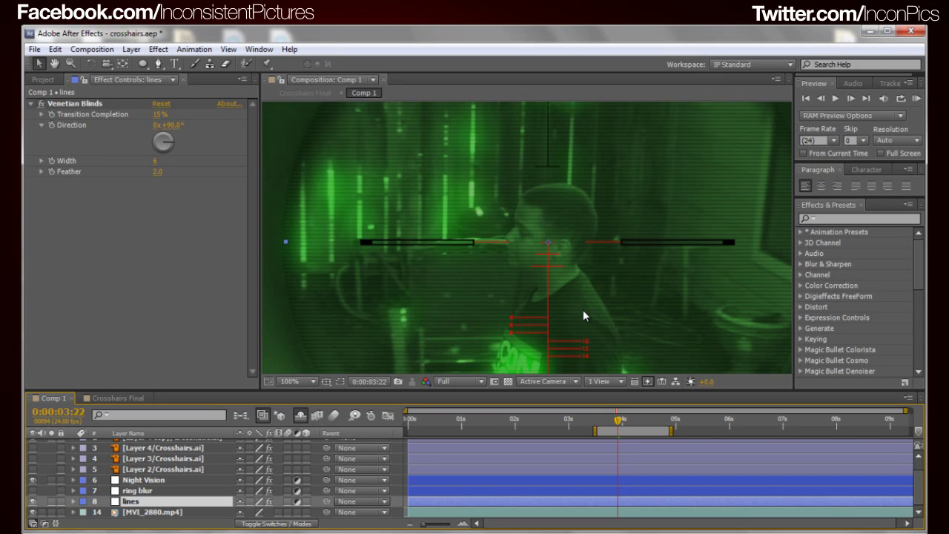
key("comma")
key("comma")
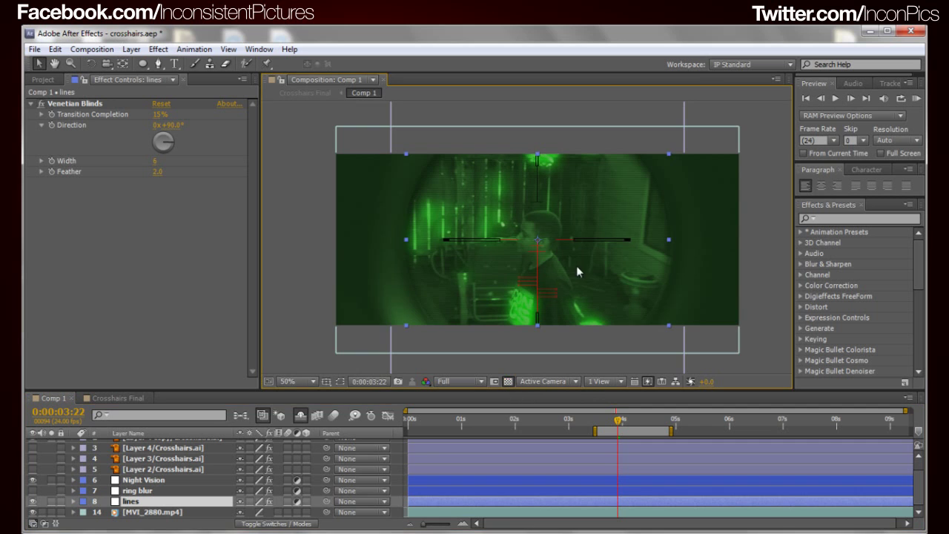
key("period")
key("period")
key("comma")
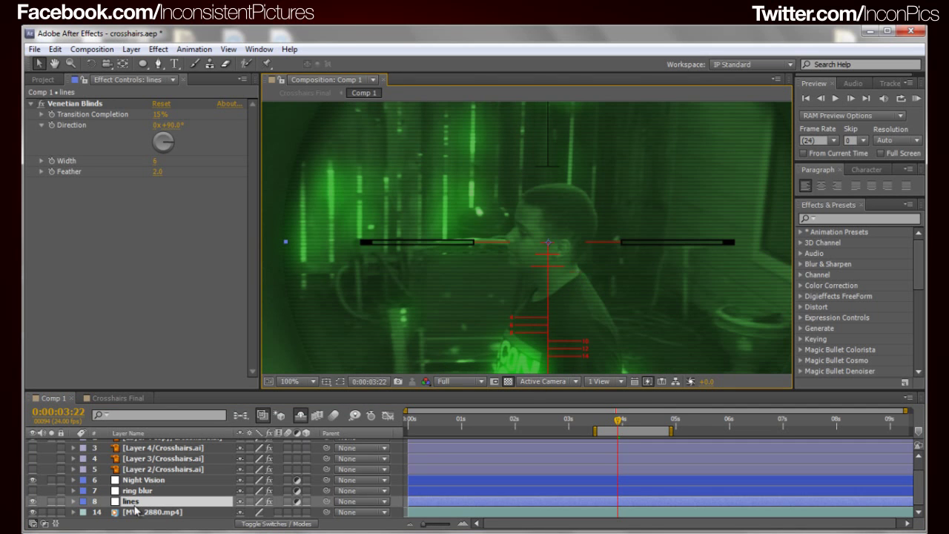
Step: Hide the Night Vision layer and examine the scan lines alone over the footage, leaving no layer selected
left_click(33, 479)
scroll(543, 262, "down", 2)
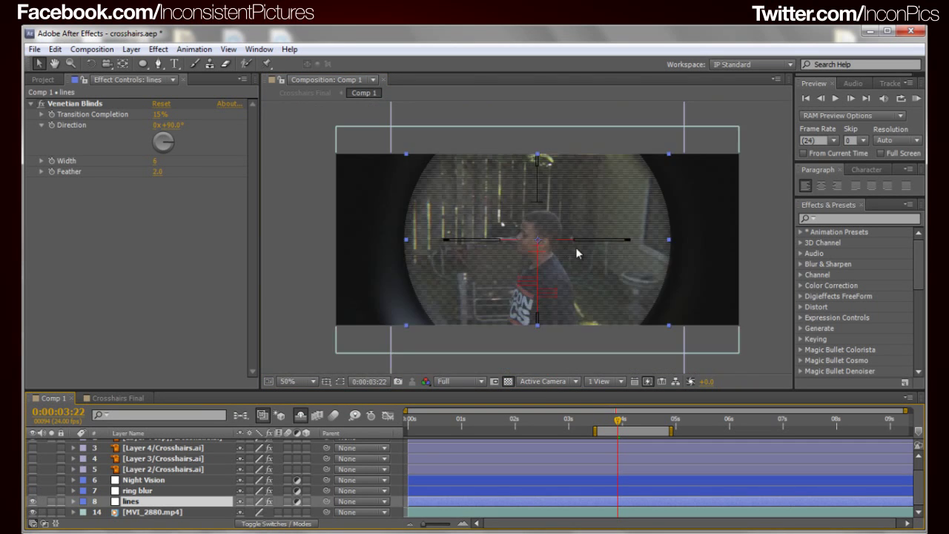
scroll(519, 267, "up", 2)
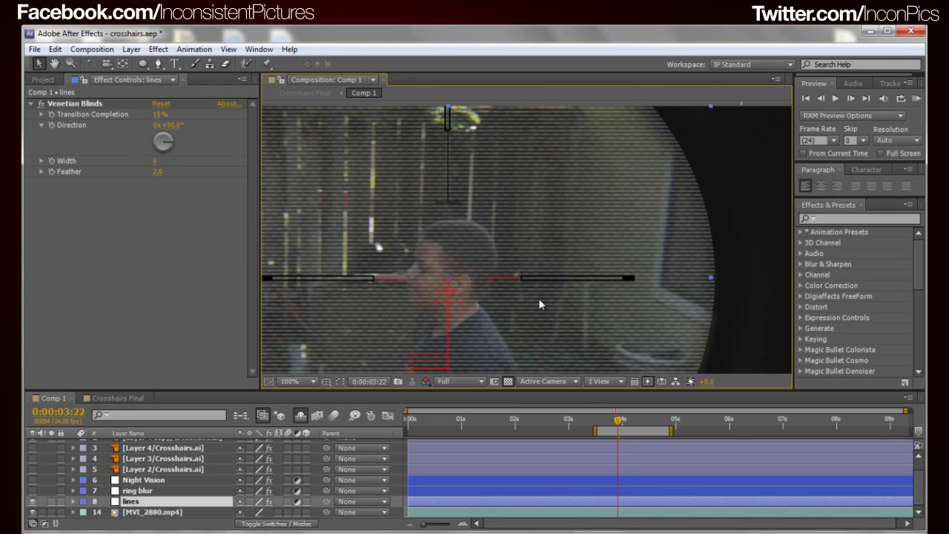
key("comma")
key("comma")
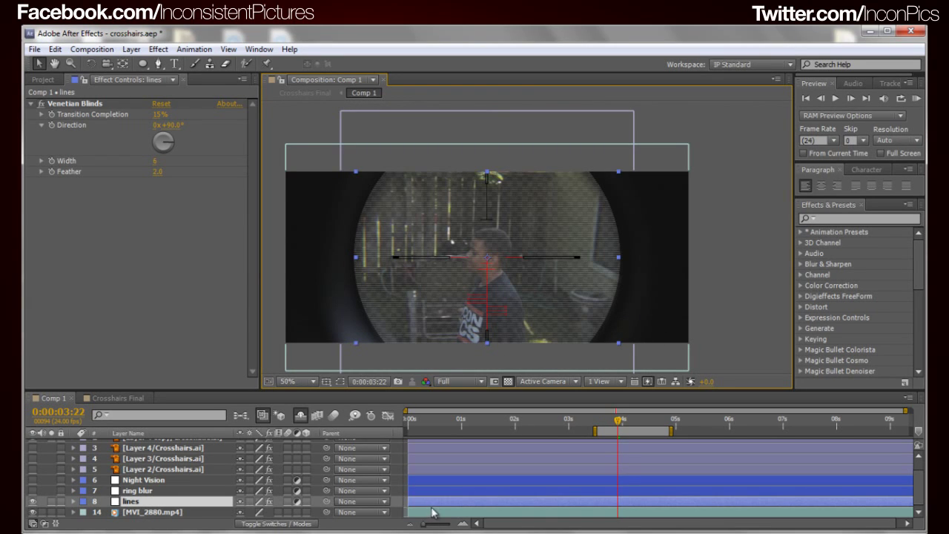
key("F2")
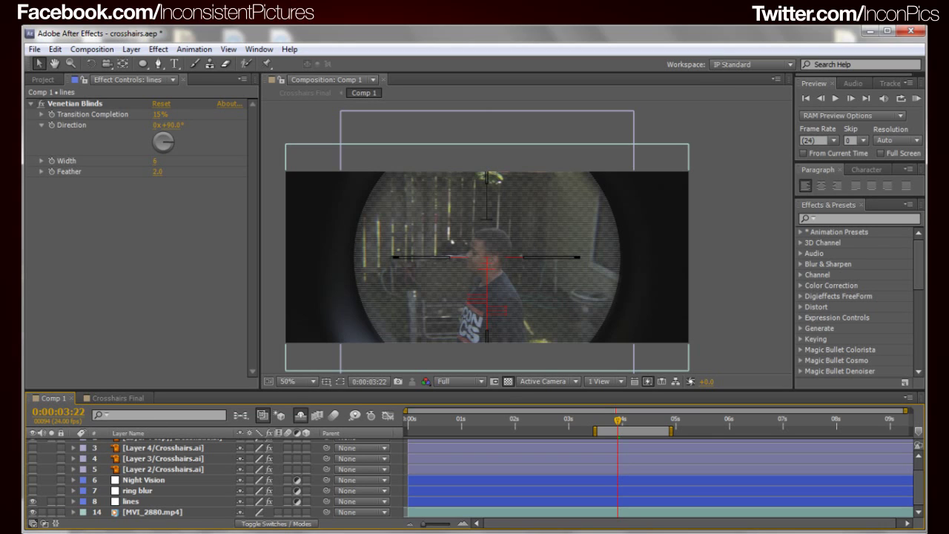
Step: Hide the lines layer and switch Night Vision on and off to compare the picture without scan lines
left_click(33, 502)
left_click(33, 480)
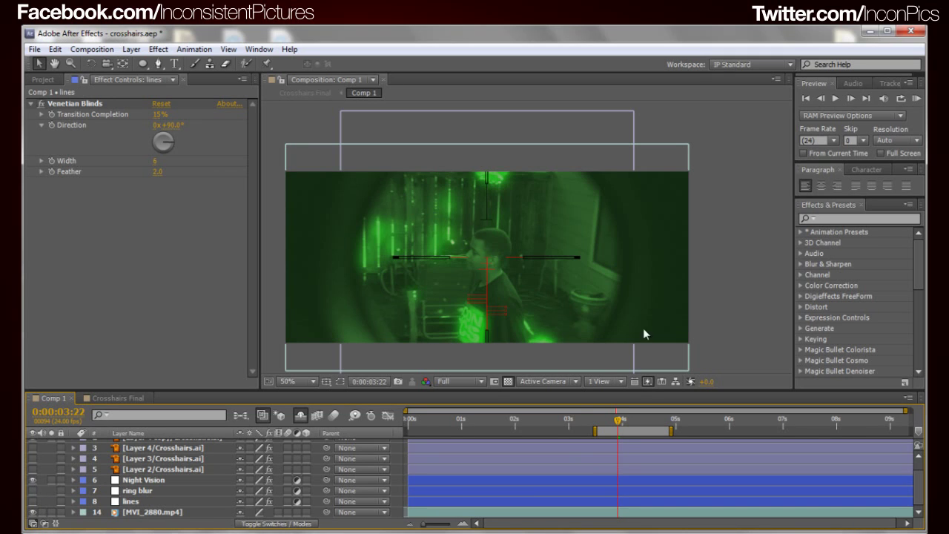
left_click(32, 479)
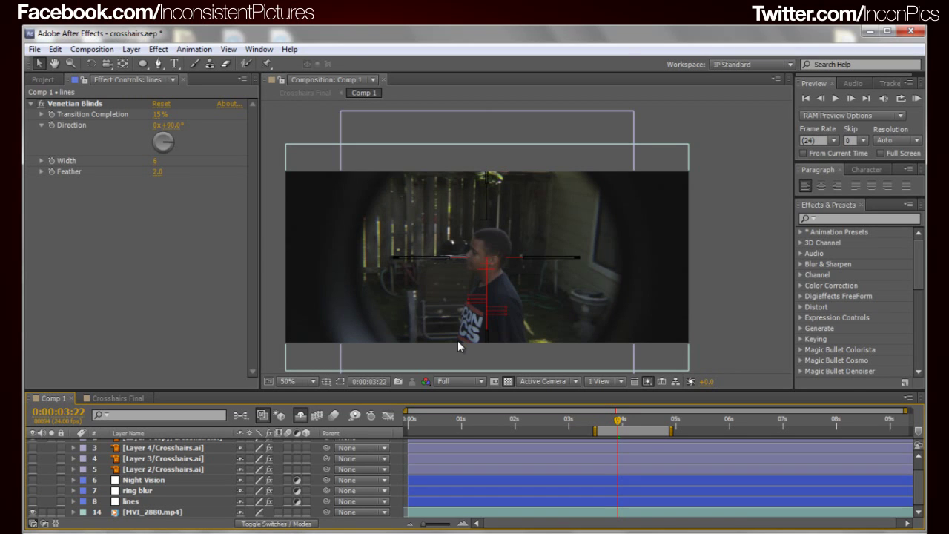
Step: Make the lines layer visible again and clear the layer selection
left_click(138, 504)
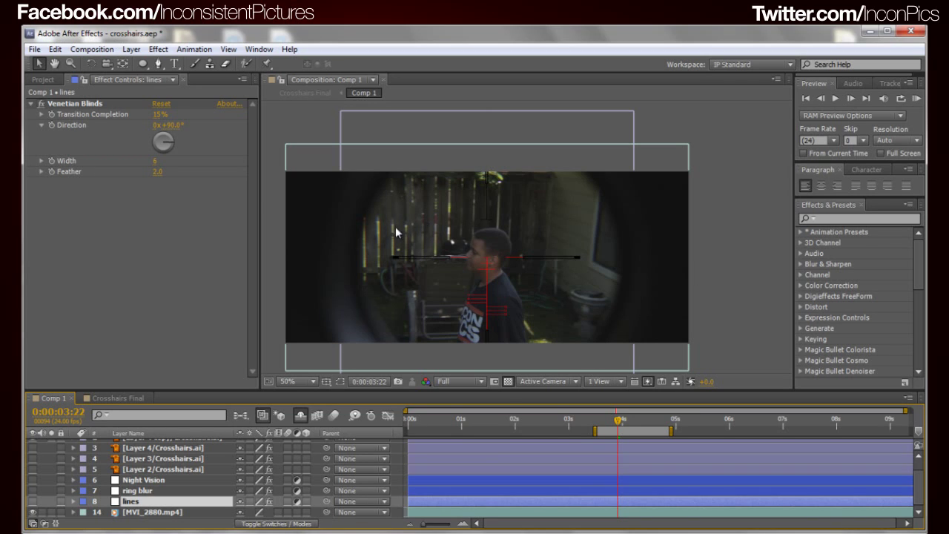
left_click(42, 506)
left_click(32, 503)
left_click(133, 502)
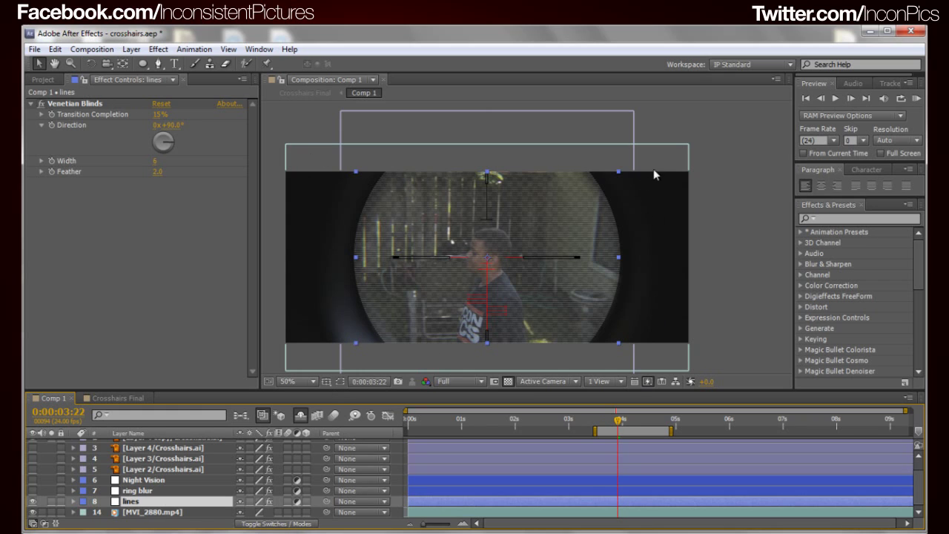
left_click(737, 241)
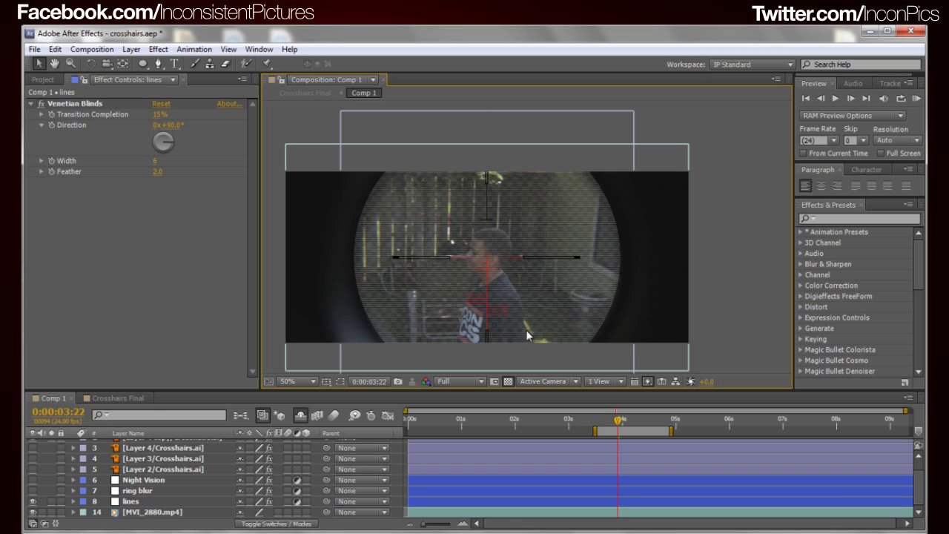
Step: Reveal the mask on the lines layer, collapse it, and reveal the mask on the ring blur layer
left_click(149, 503)
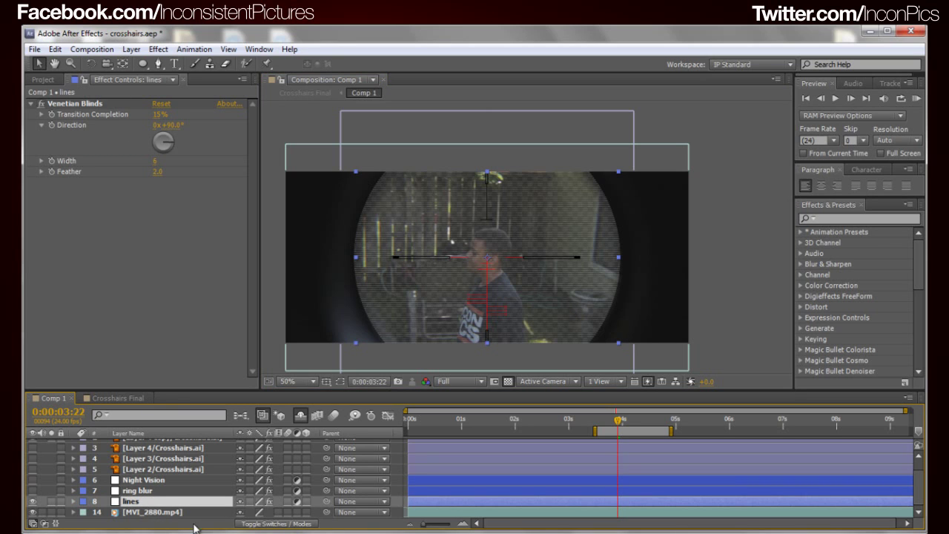
key("m")
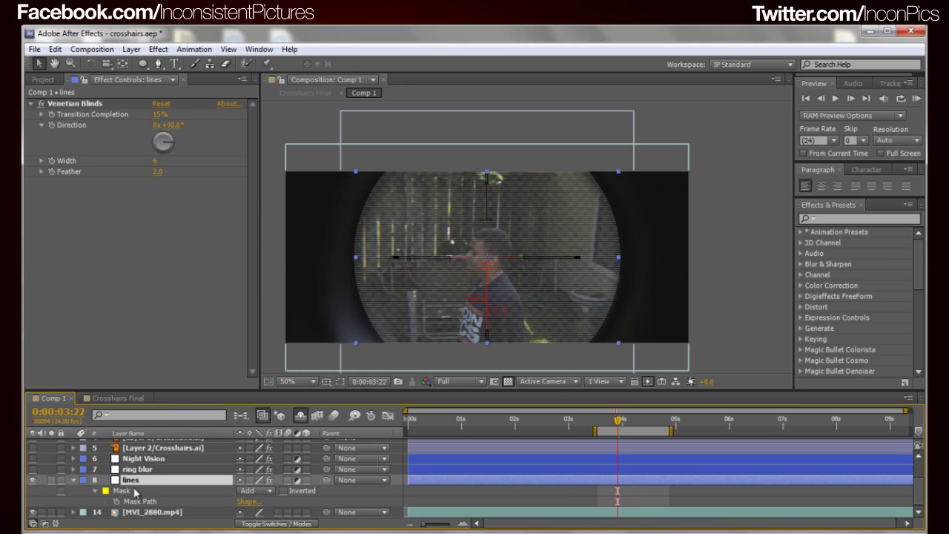
left_click(134, 493)
key("m")
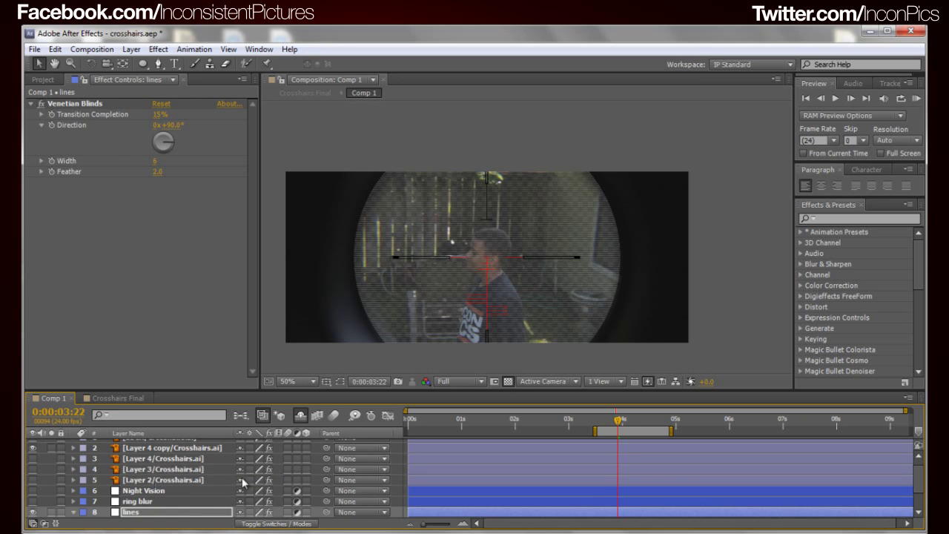
left_click(144, 501)
key("m")
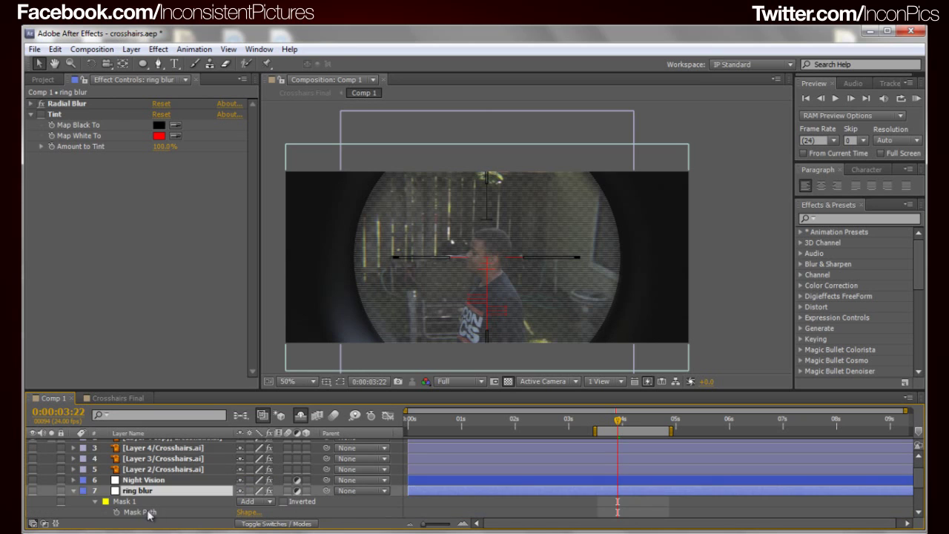
Step: Select Mask 1 on the ring blur layer, then the lines layer to examine its Venetian Blinds settings
scroll(152, 513, "down", 1)
left_click(129, 470)
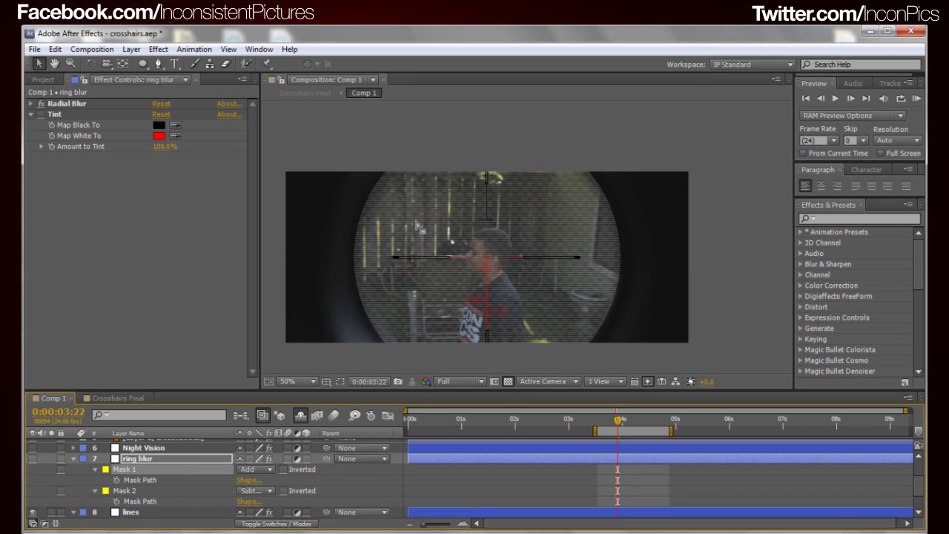
scroll(125, 483, "down", 1)
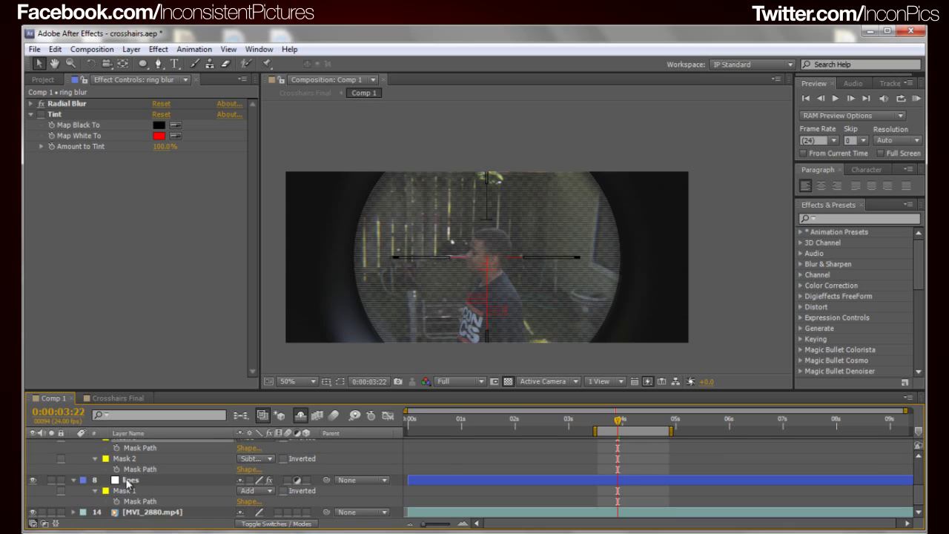
left_click(130, 480)
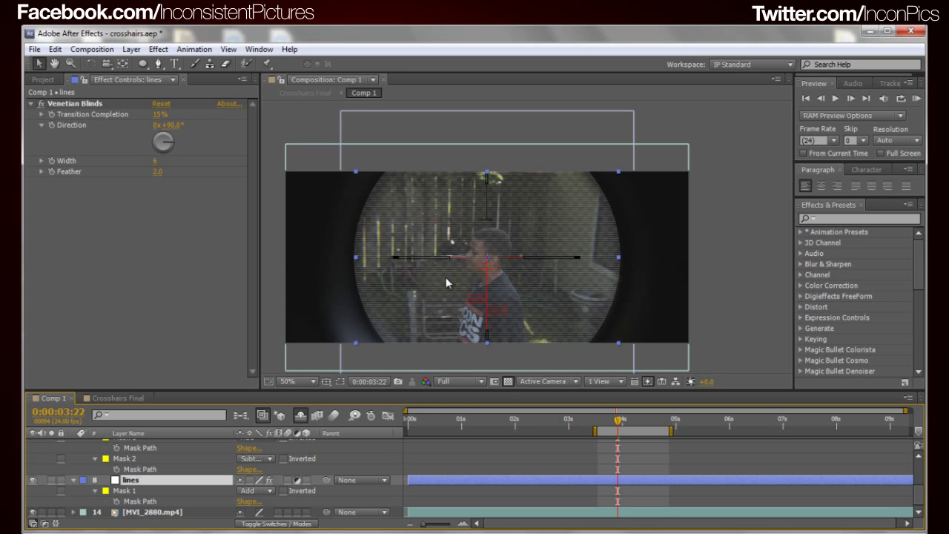
Step: Make the Night Vision layer in Comp 1 visible again
scroll(252, 496, "up", 5)
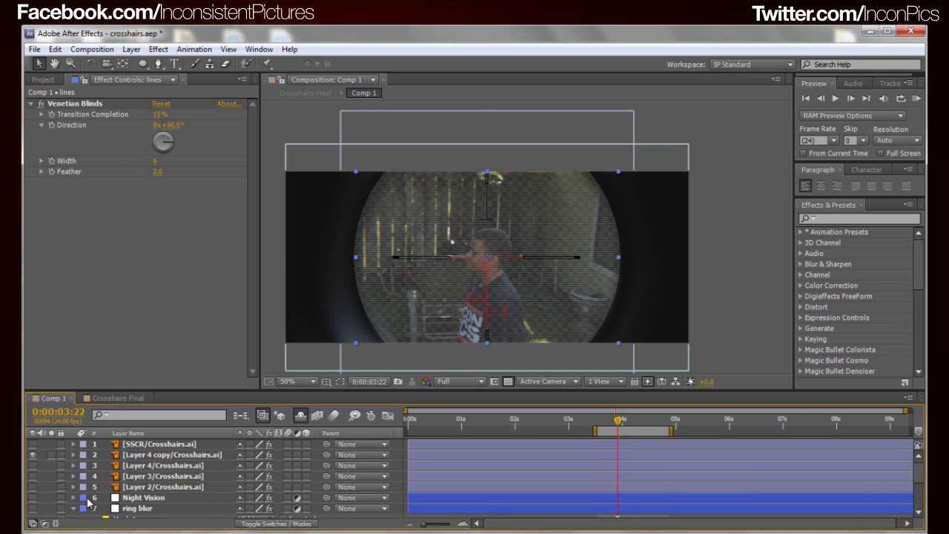
scroll(59, 474, "down", 3)
scroll(52, 482, "up", 3)
left_click(33, 498)
Step: Switch between Crosshairs Final and Comp 1, then examine the graded green scope picture in Crosshairs Final
left_click(120, 400)
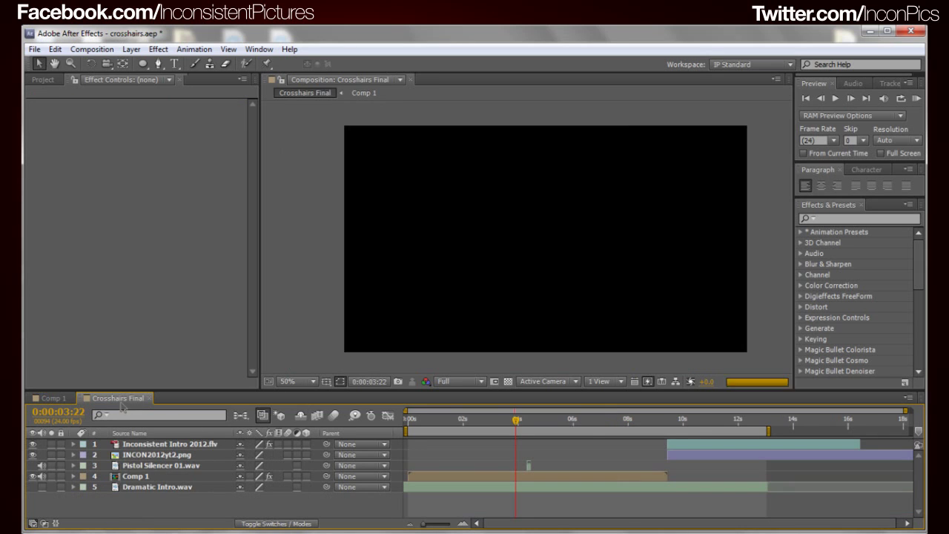
left_click(54, 400)
left_click(119, 399)
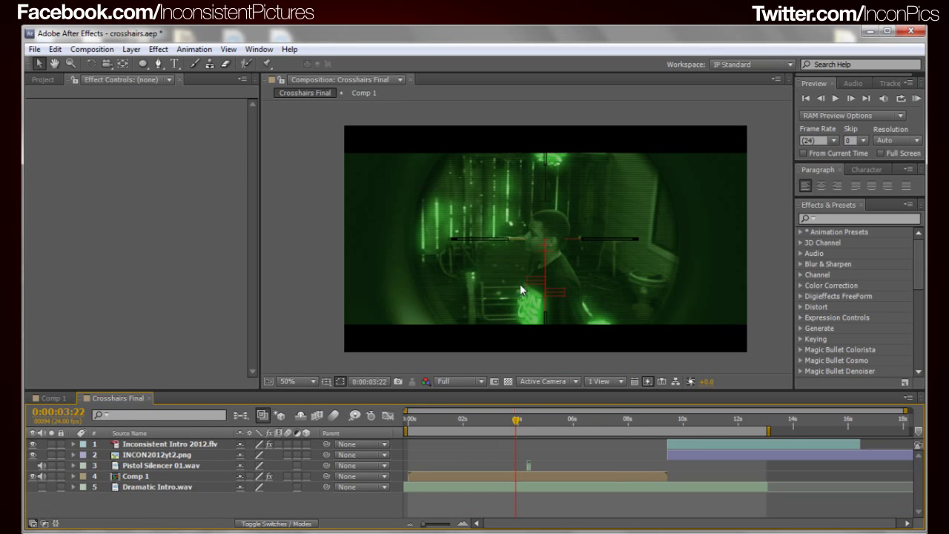
scroll(364, 300, "up", 2)
scroll(470, 300, "down", 2)
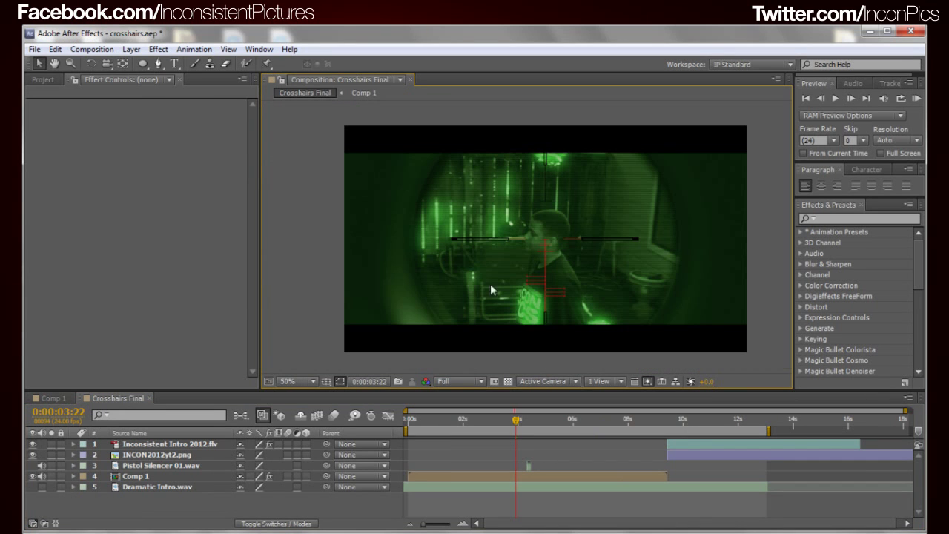
Step: Return to Comp 1 and examine the Layer 4 copy crosshair over the night vision picture, leaving no layer selected
left_click(53, 398)
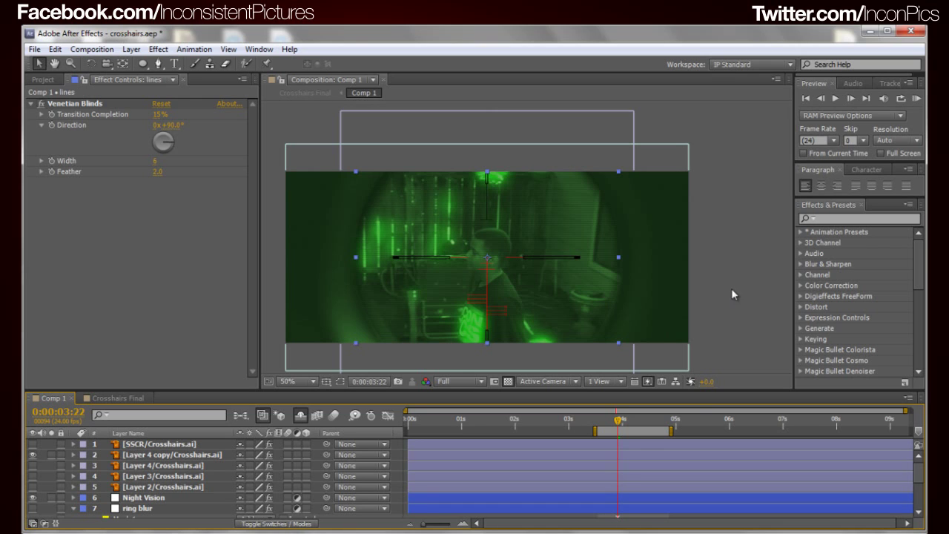
key("period")
key("comma")
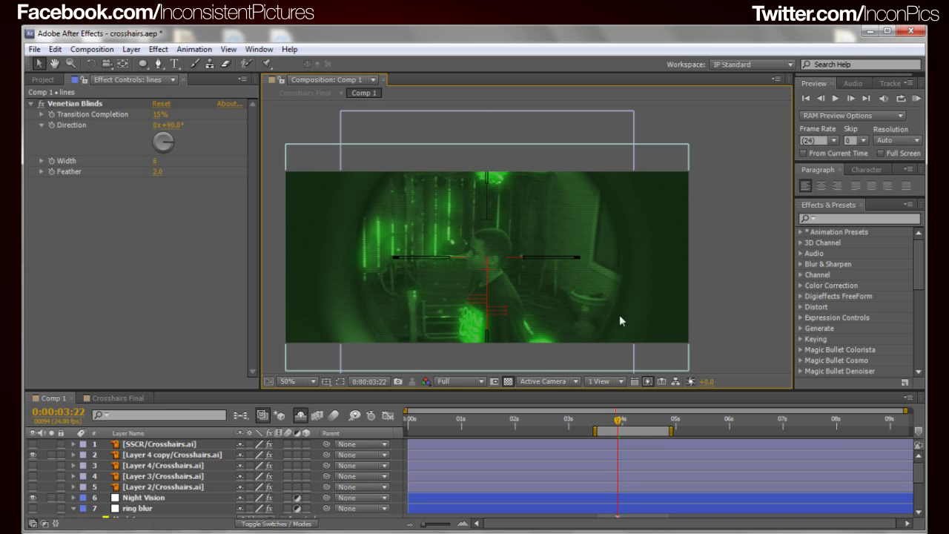
left_click(485, 288)
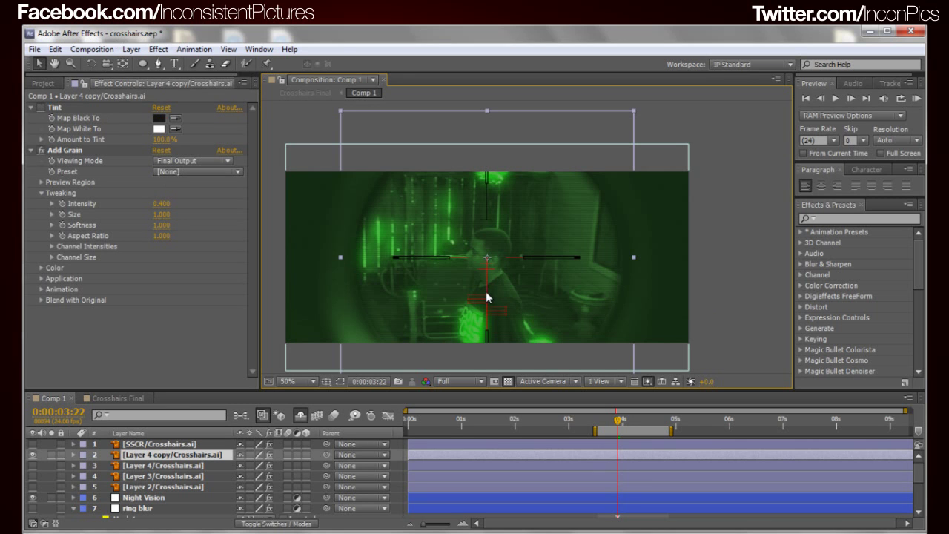
left_click(714, 297)
key("period")
left_click_drag(483, 297, 519, 227)
key("comma")
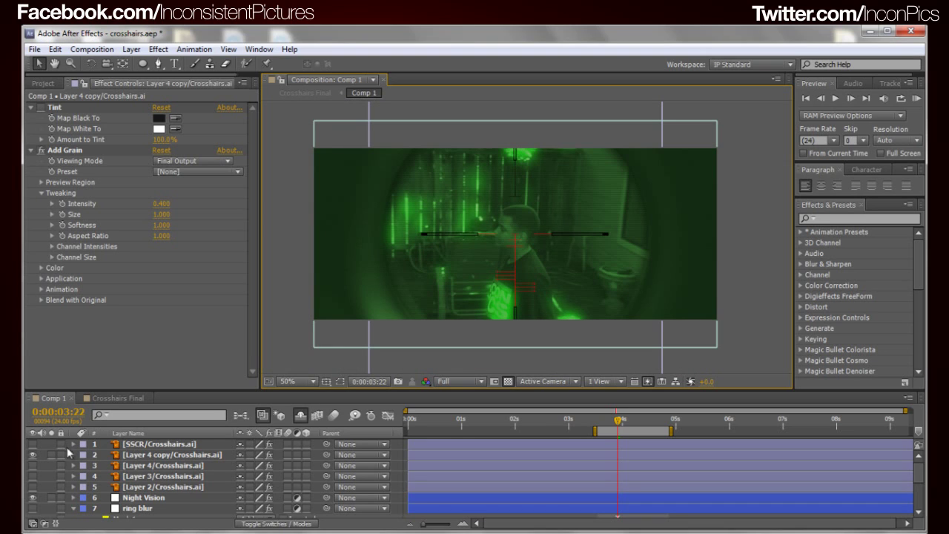
Step: Preview the Layer 4, Layer 3 and Layer 2 crosshairs in place of Layer 4 copy, leaving all crosshair layers hidden
left_click(32, 465)
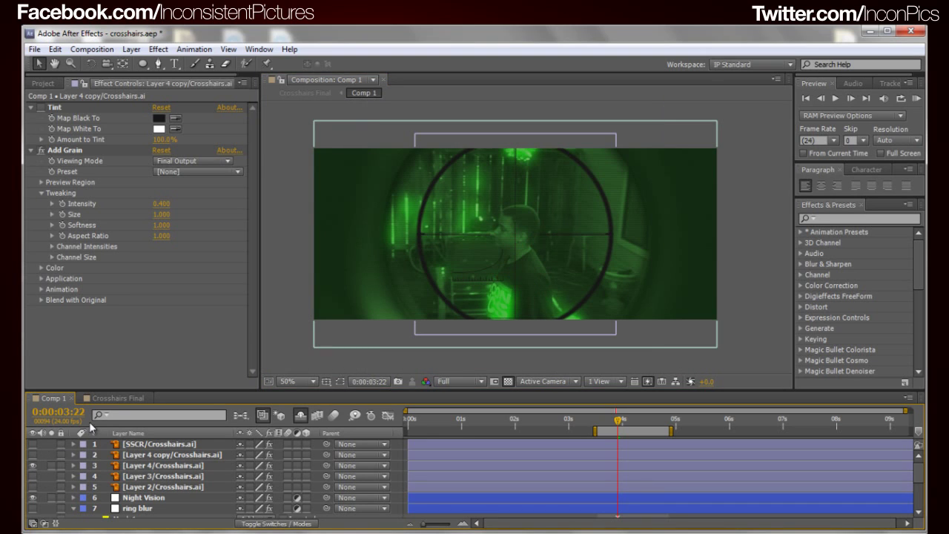
left_click(33, 465)
left_click(33, 476)
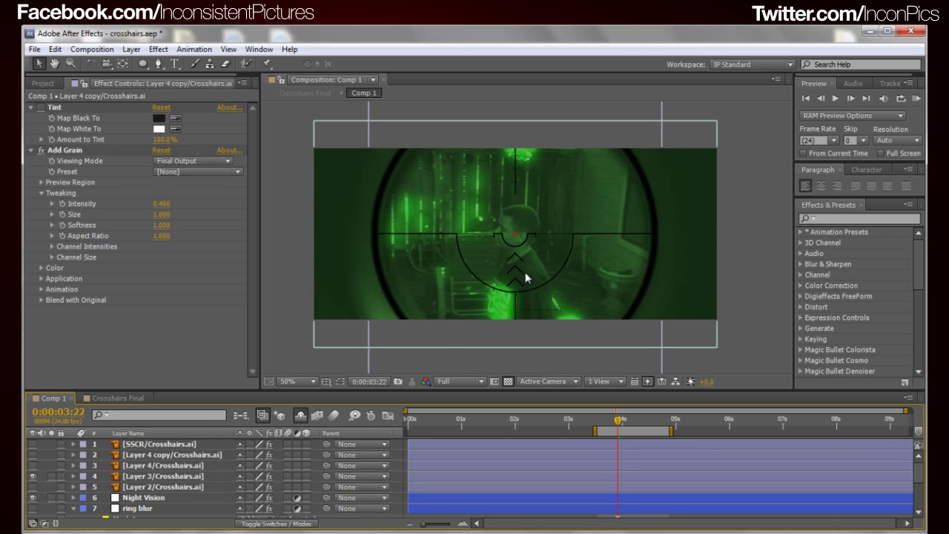
left_click(33, 486)
left_click(32, 476)
left_click(33, 486)
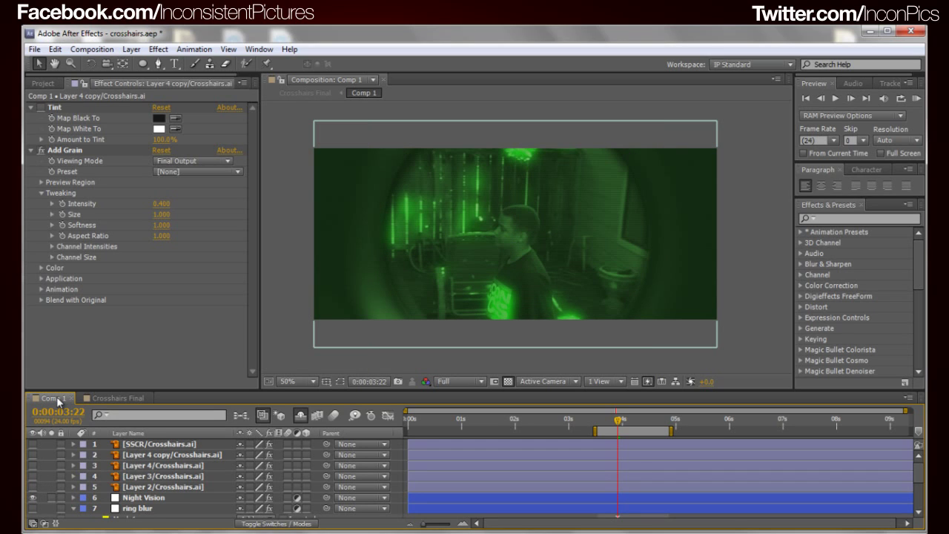
Step: Compare the scope picture without crosshairs in Crosshairs Final and Comp 1, ending in Comp 1
left_click(112, 398)
left_click(52, 398)
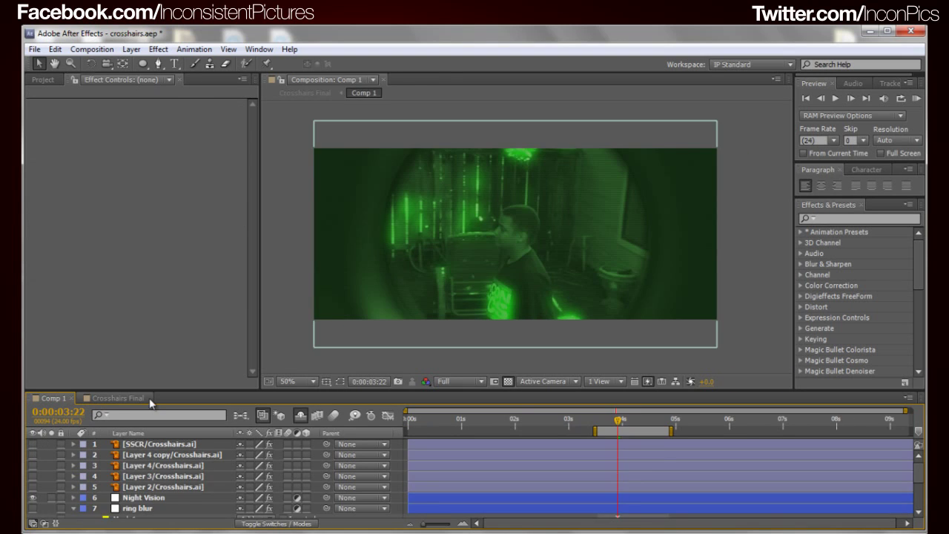
left_click(136, 400)
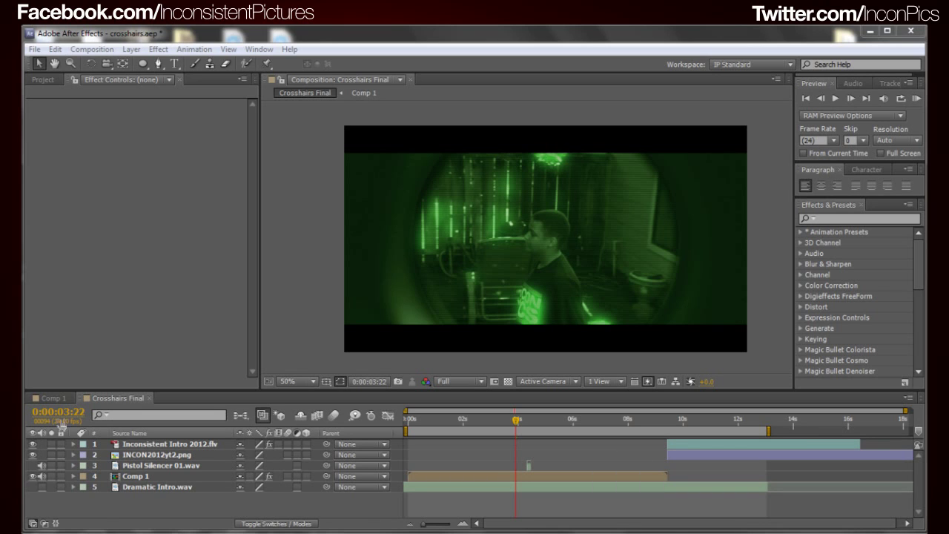
left_click(54, 399)
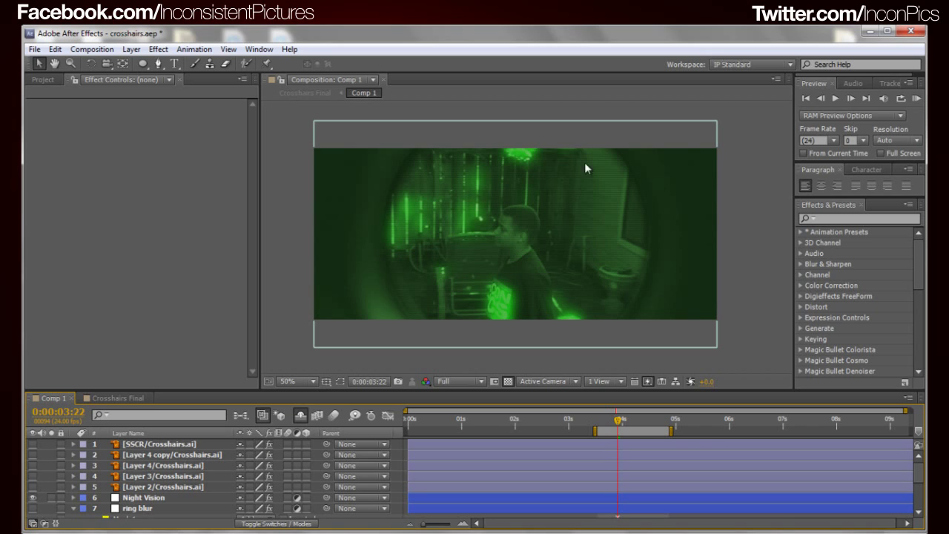